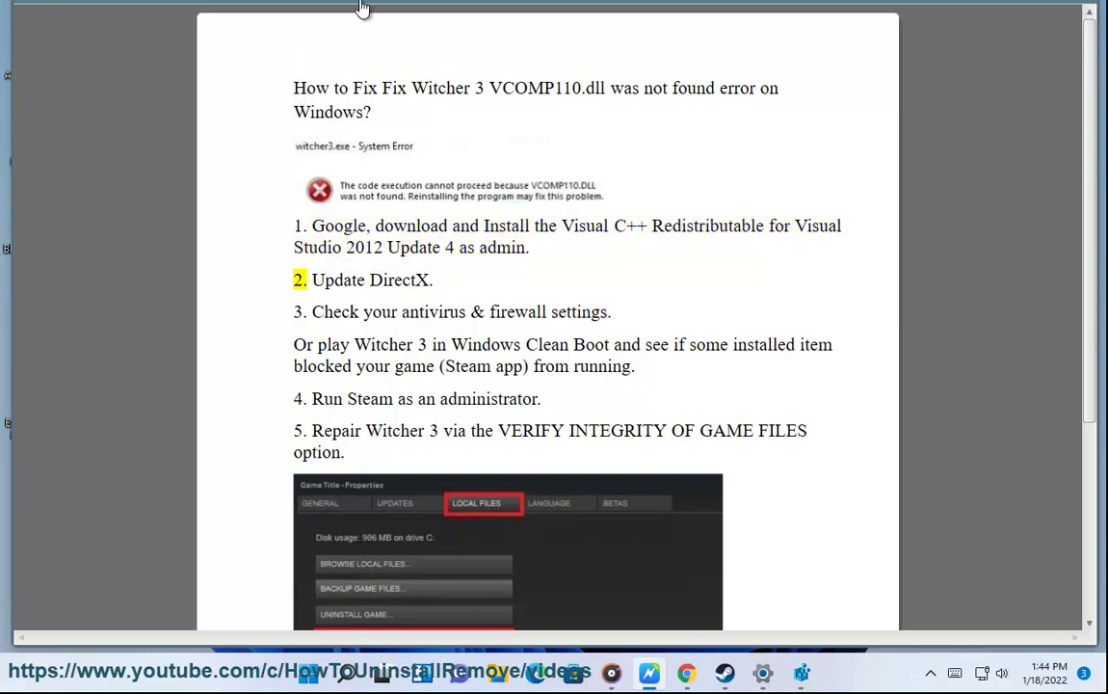
Select the 'Visual C++ Redistributable for Visual Studio 2012 Update 4' name in step 1 of the guide
{"action": "left_click_drag", "start_coordinate": [558, 226], "coordinate": [450, 253]}
Search Google for 'visual c++ redistributable for visual studio 2012 update 4' and close the old Logitech G Hub tab
{"action": "left_click", "coordinate": [686, 673]}
{"action": "left_click", "coordinate": [359, 67]}
{"action": "type", "text": "Visual C++ Redistributable for Visual Studio 2012 Update 4"}
{"action": "key", "text": "Return"}
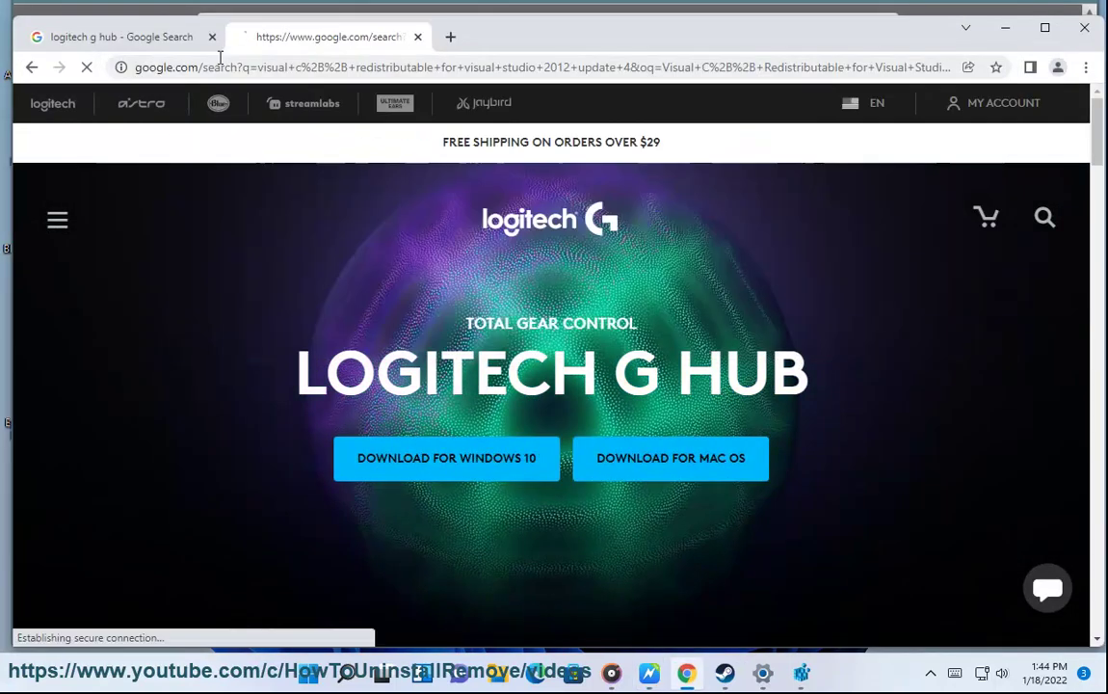
{"action": "left_click", "coordinate": [211, 37]}
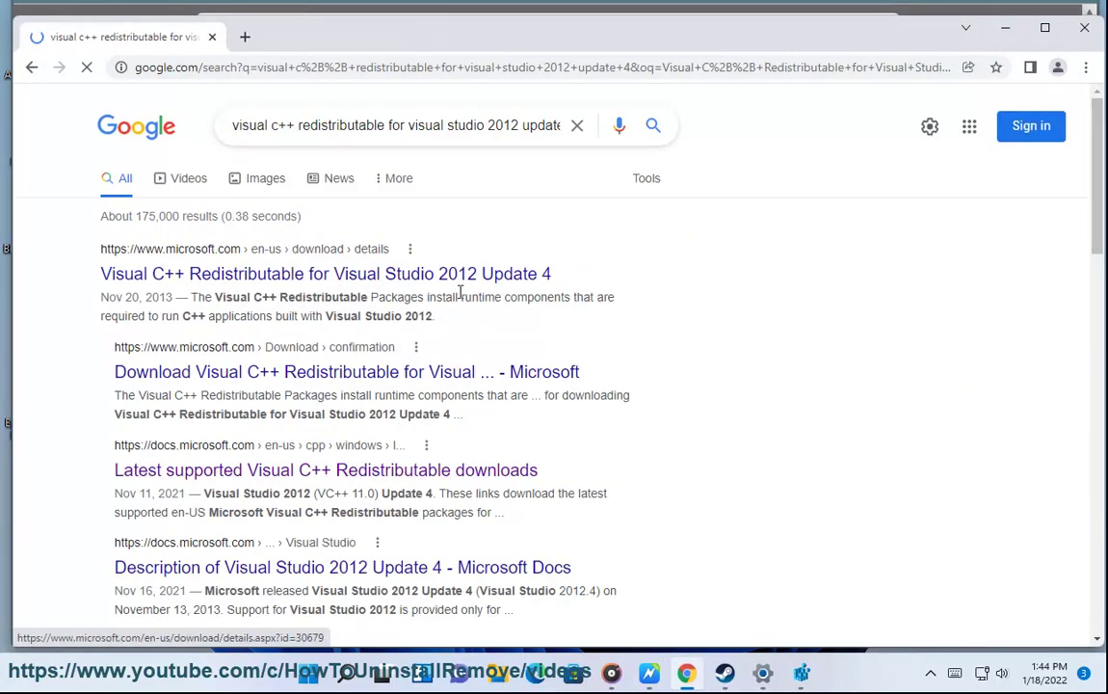
Open the two Microsoft results in new tabs and review the download details page
{"action": "middle_click", "coordinate": [439, 278]}
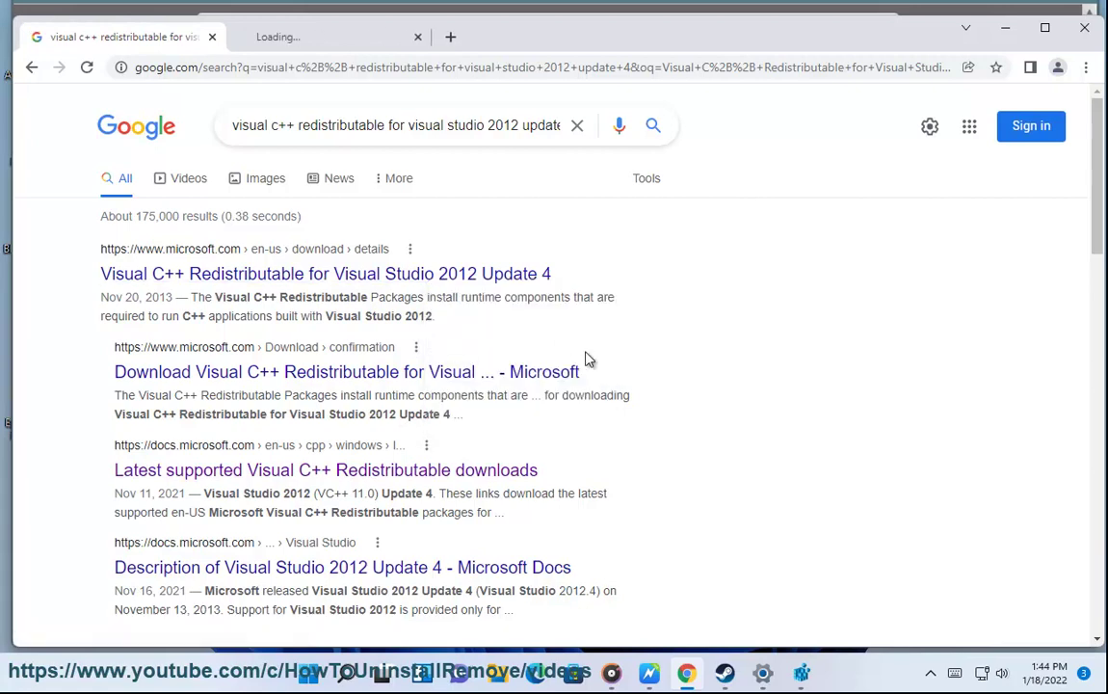
{"action": "right_click", "coordinate": [537, 382]}
{"action": "left_click", "coordinate": [578, 388]}
{"action": "left_click", "coordinate": [337, 38]}
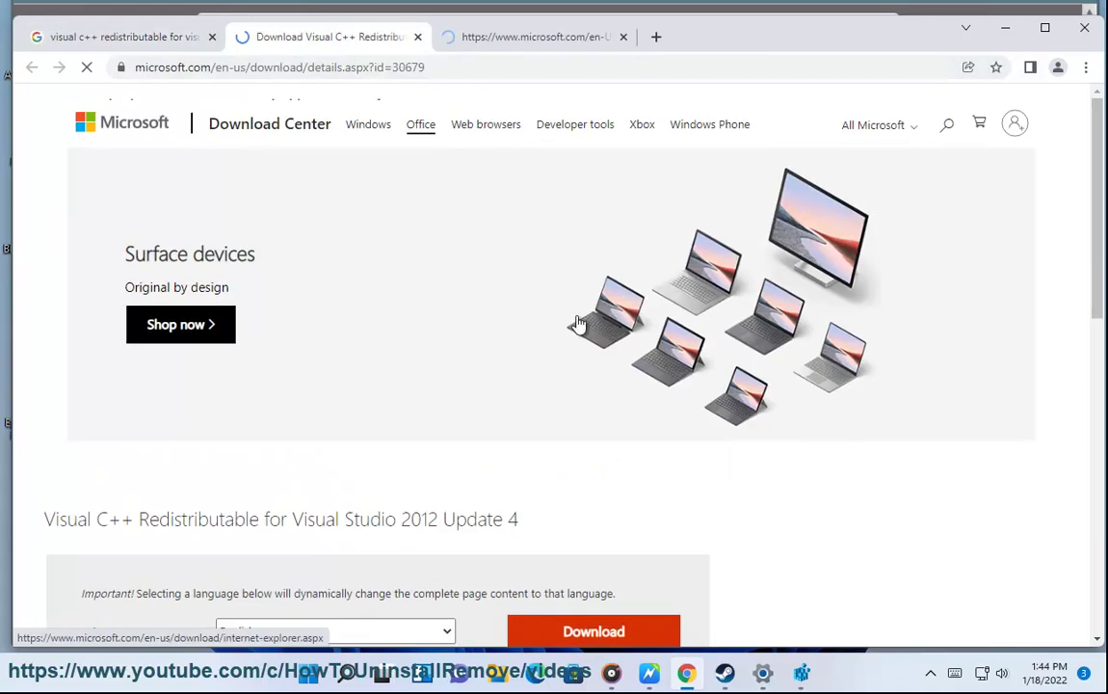
{"action": "scroll", "coordinate": [602, 386], "scroll_direction": "down", "scroll_amount": 5}
{"action": "left_click_drag", "start_coordinate": [549, 237], "coordinate": [13, 240]}
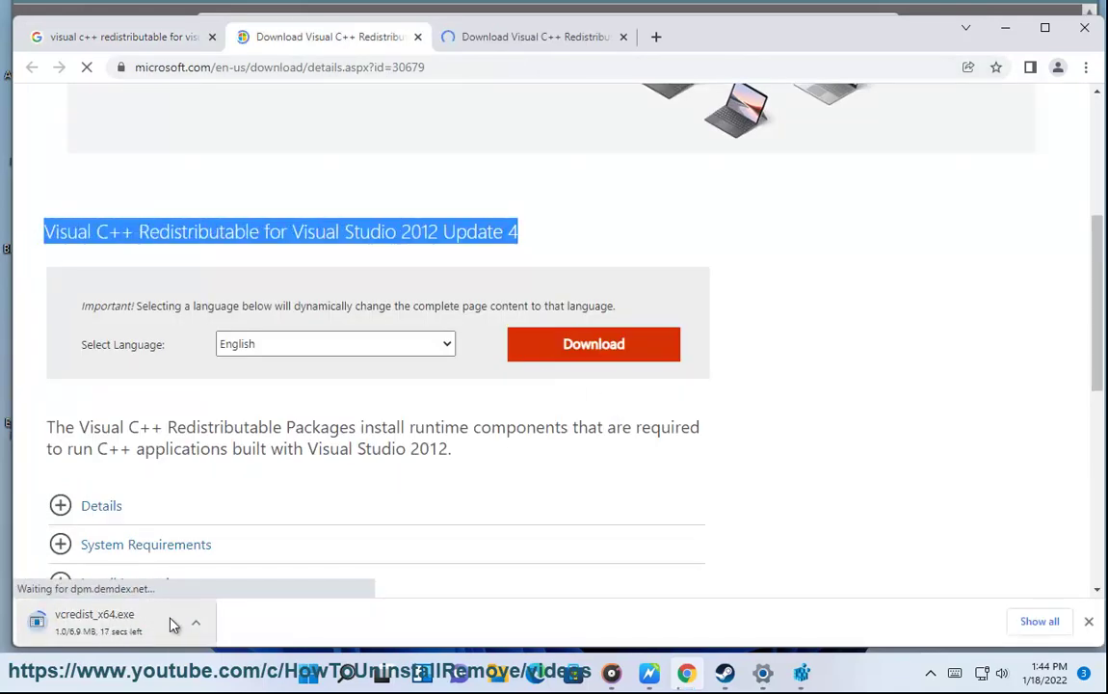
On the vcredist_x64.exe download confirmation page, expand and select the Install Instructions, then minimize Chrome
{"action": "left_click", "coordinate": [526, 44]}
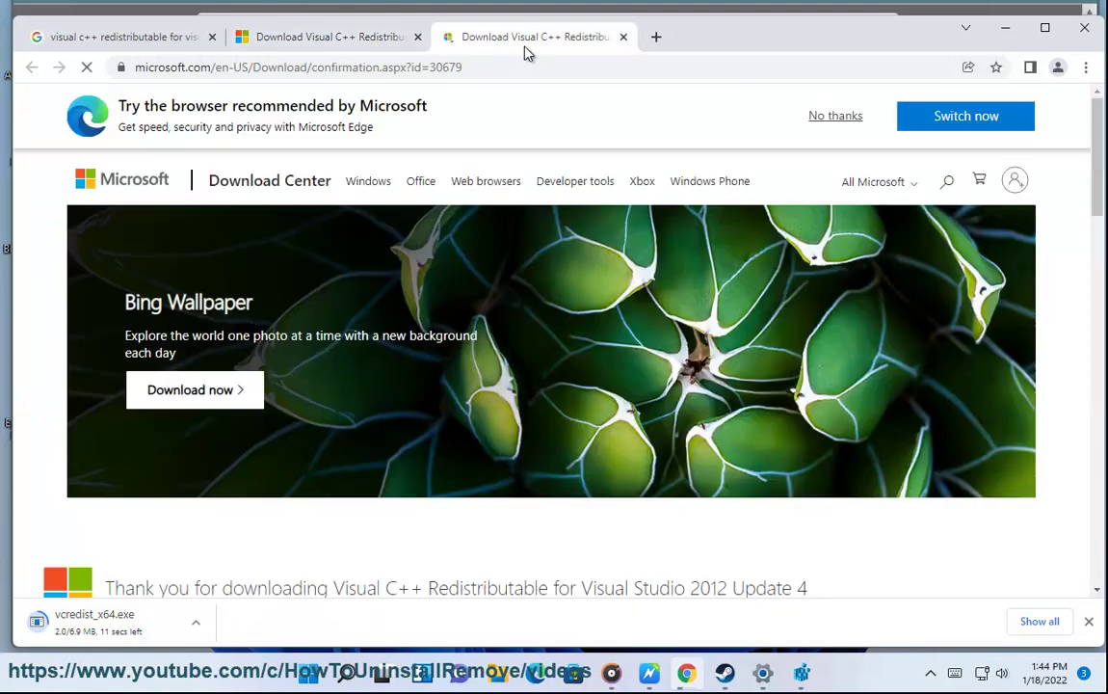
{"action": "scroll", "coordinate": [641, 342], "scroll_direction": "down", "scroll_amount": 3}
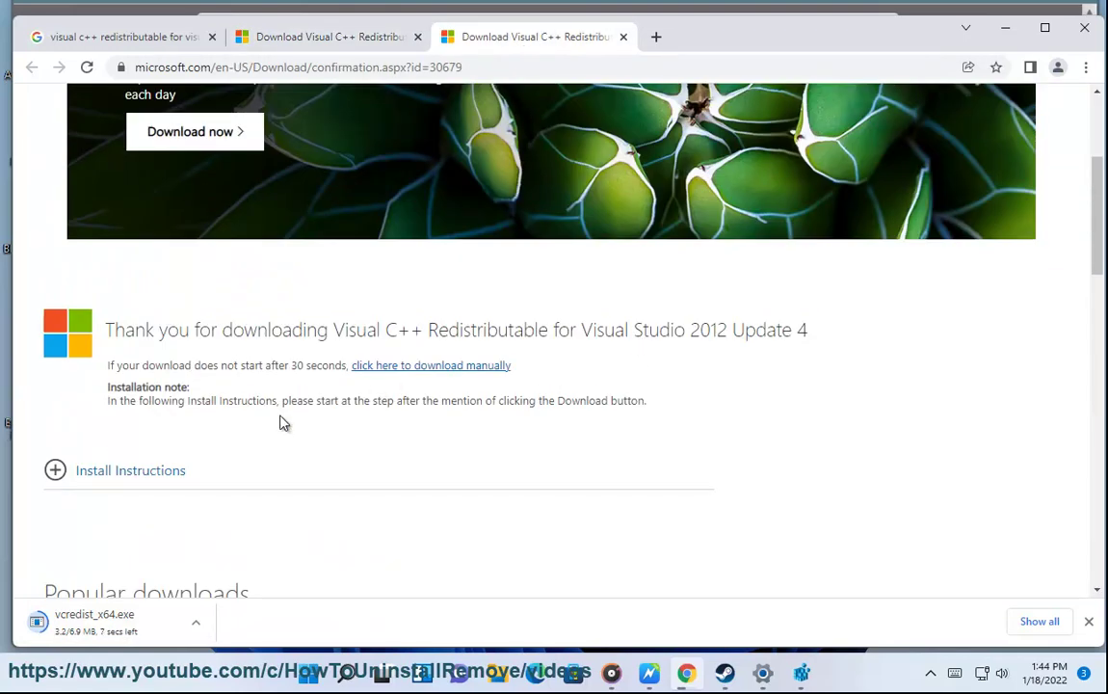
{"action": "left_click", "coordinate": [118, 477]}
{"action": "scroll", "coordinate": [231, 452], "scroll_direction": "down", "scroll_amount": 2}
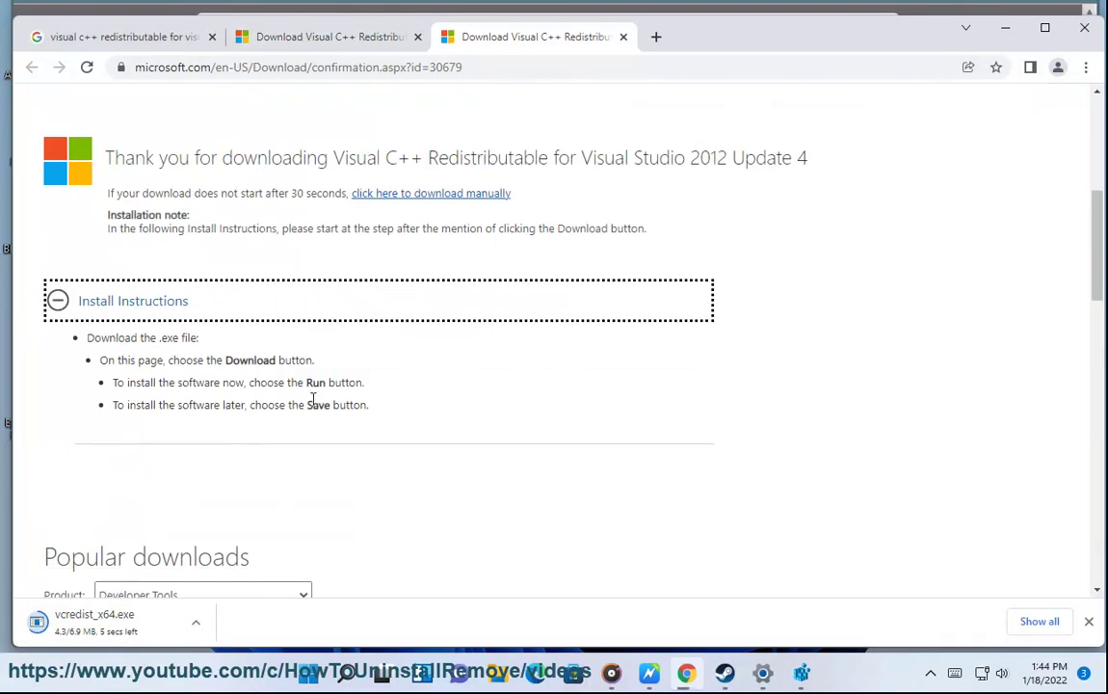
{"action": "left_click_drag", "start_coordinate": [381, 416], "coordinate": [69, 342]}
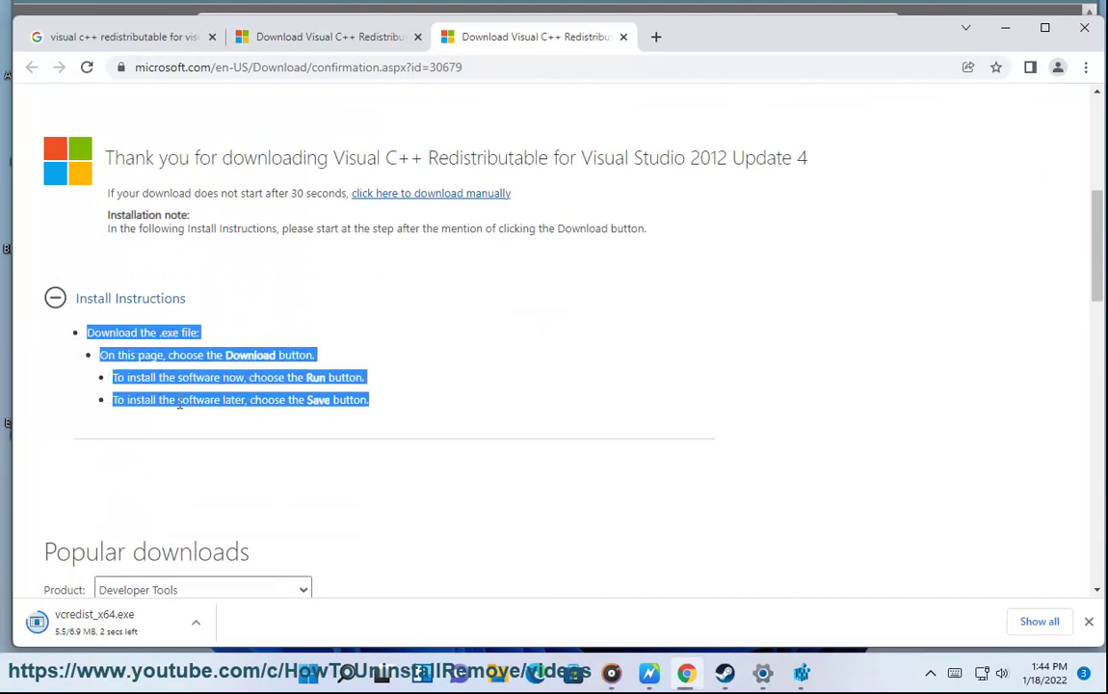
{"action": "left_click", "coordinate": [1007, 29]}
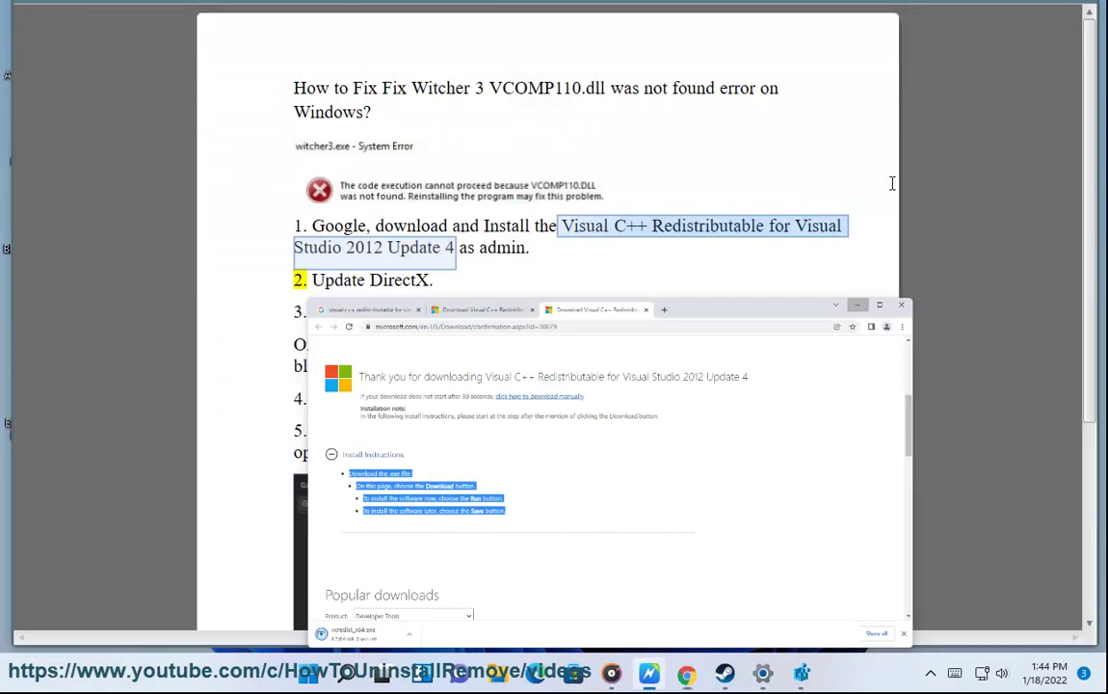
Select 'DirectX' in step 2 of the guide and select the query in Chrome's Google search box
{"action": "left_click", "coordinate": [500, 292]}
{"action": "left_click_drag", "start_coordinate": [500, 292], "coordinate": [537, 304]}
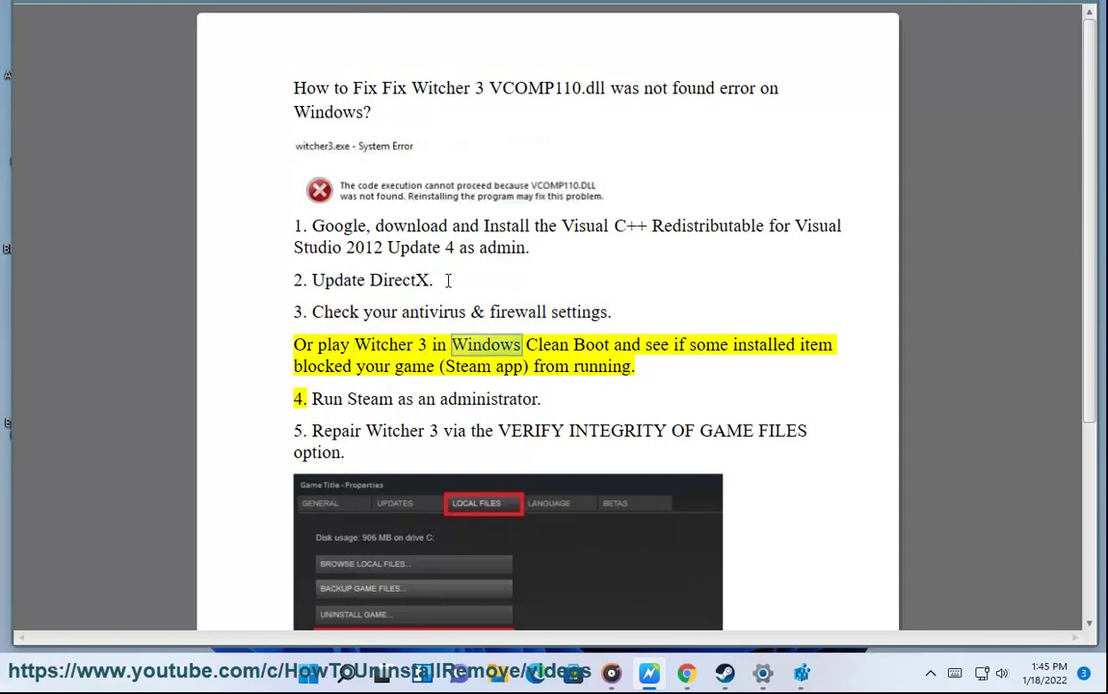
{"action": "double_click", "coordinate": [407, 280]}
{"action": "key", "text": "ctrl+c"}
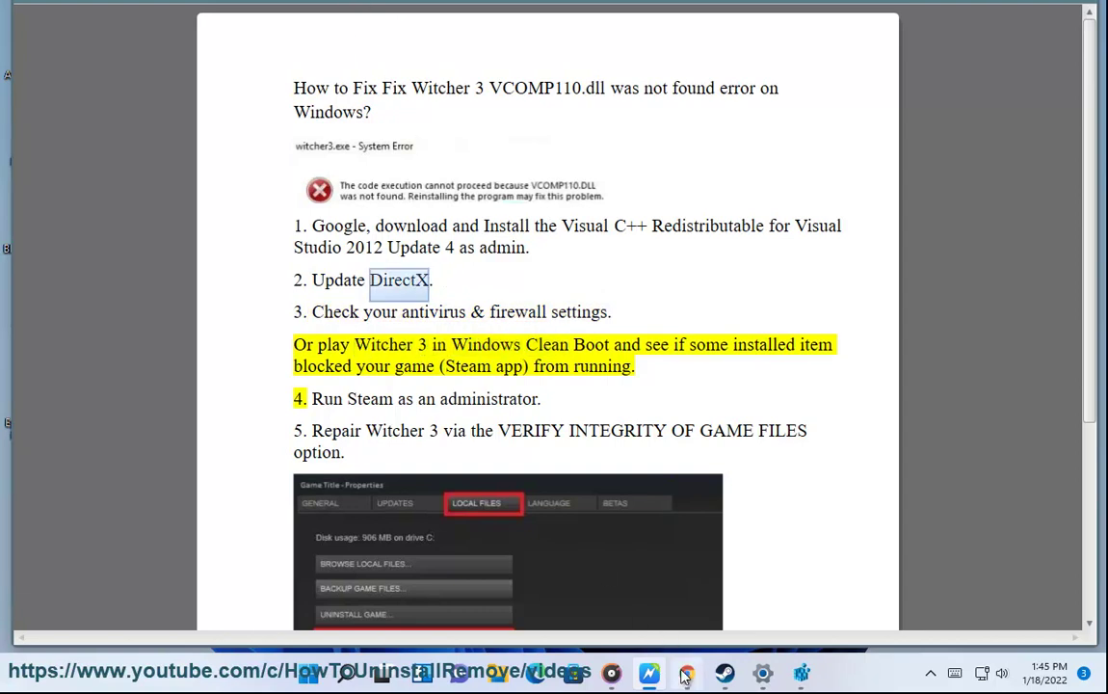
{"action": "left_click", "coordinate": [686, 671]}
{"action": "left_click", "coordinate": [53, 29]}
{"action": "left_click", "coordinate": [440, 128]}
Search Google for 'latest directx' using the suggestion
{"action": "key", "text": "ctrl+a"}
{"action": "key", "text": "ctrl+v"}
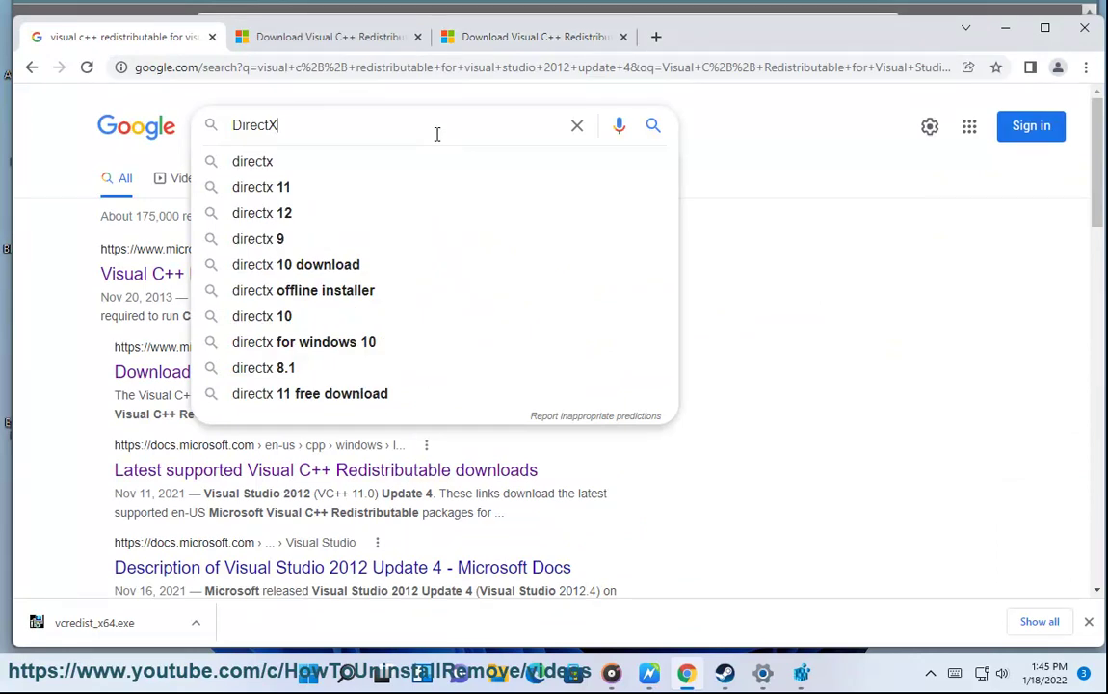
{"action": "type", "text": "LA"}
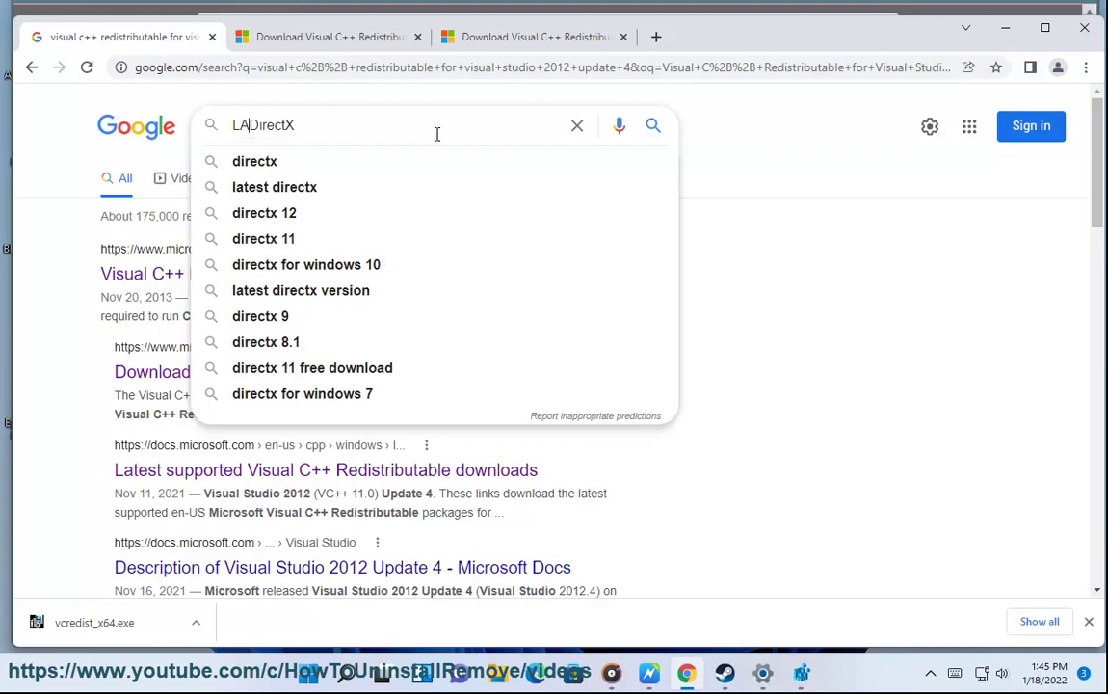
{"action": "left_click", "coordinate": [384, 186]}
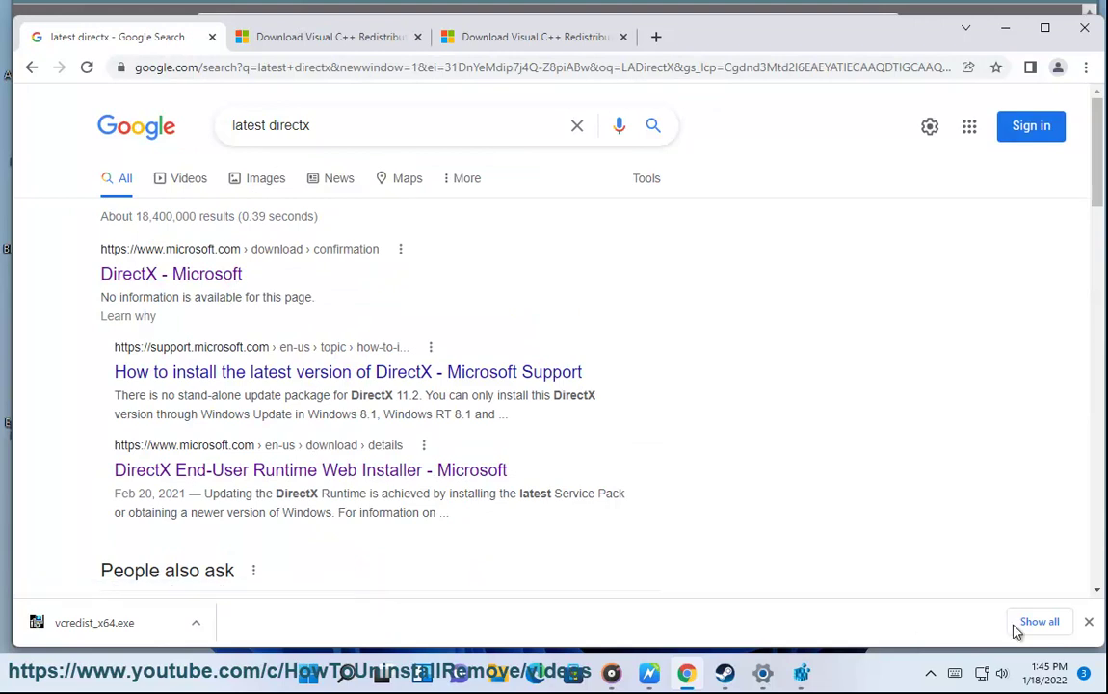
Open the DirectX - Microsoft page in a new tab and launch the downloaded vcredist_x64.exe installer
{"action": "right_click", "coordinate": [225, 277]}
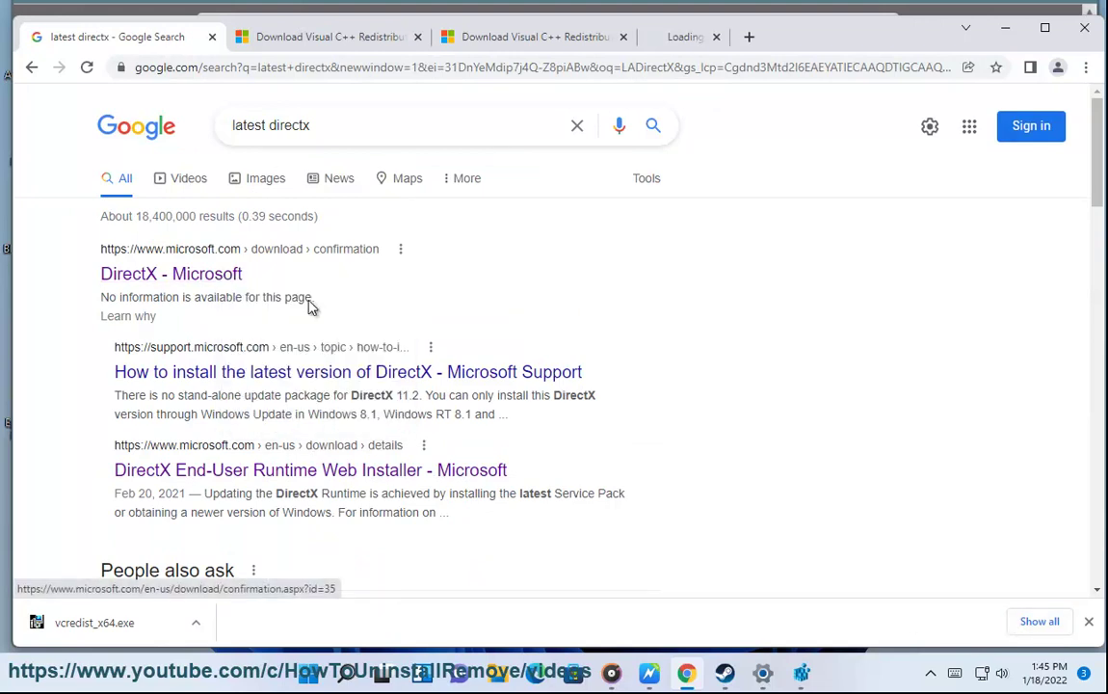
{"action": "left_click", "coordinate": [238, 292]}
{"action": "left_click", "coordinate": [116, 628]}
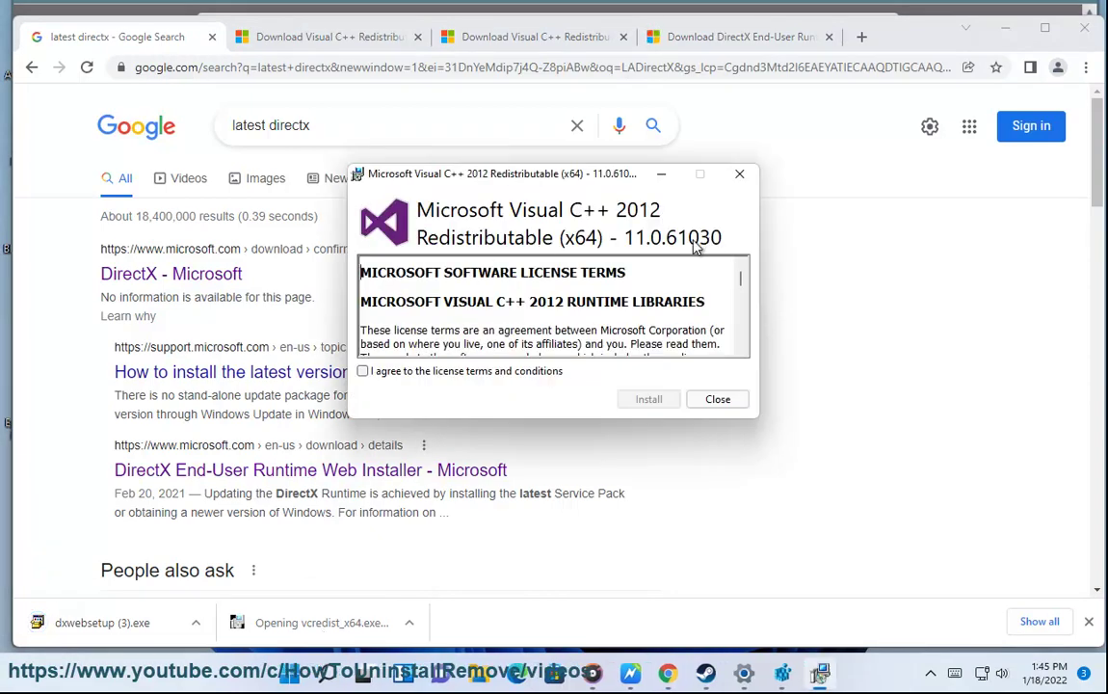
Accept the Visual C++ 2012 licence, start its installation with admin approval, and minimize the setup
{"action": "left_click", "coordinate": [441, 374]}
{"action": "left_click", "coordinate": [646, 397]}
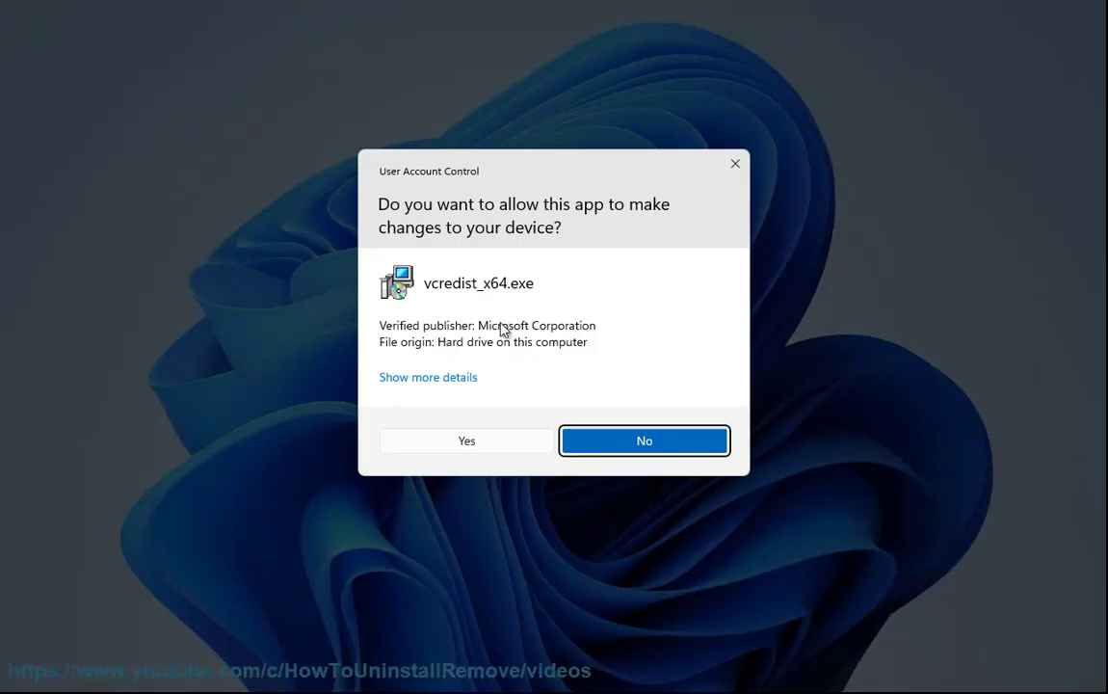
{"action": "left_click", "coordinate": [471, 441]}
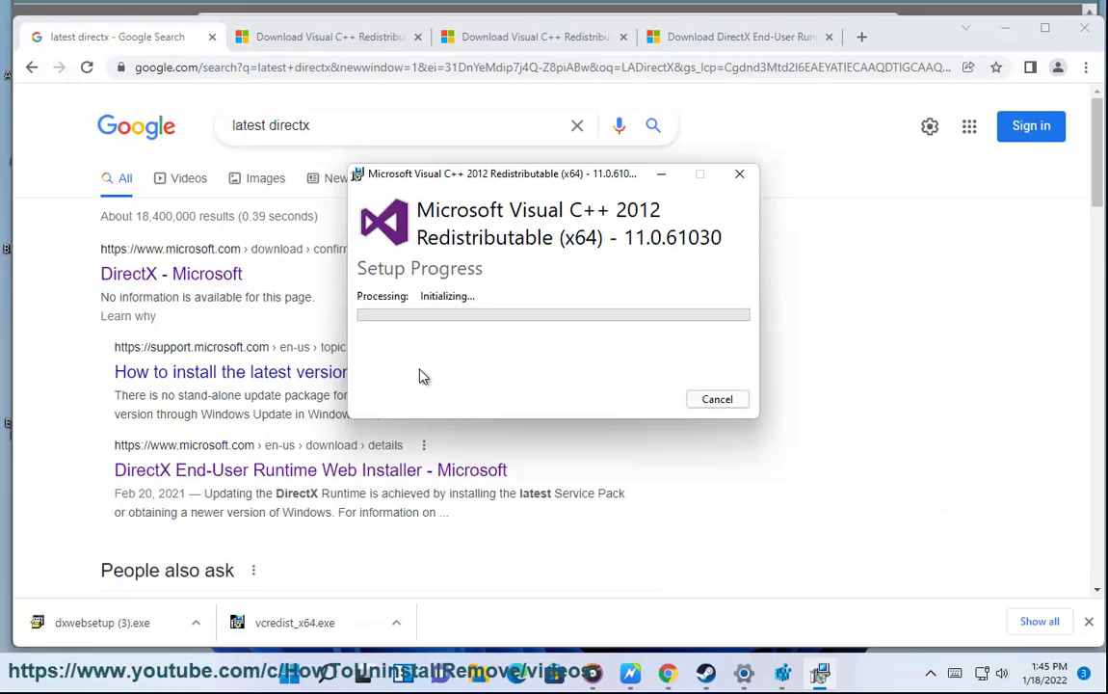
{"action": "left_click", "coordinate": [659, 175]}
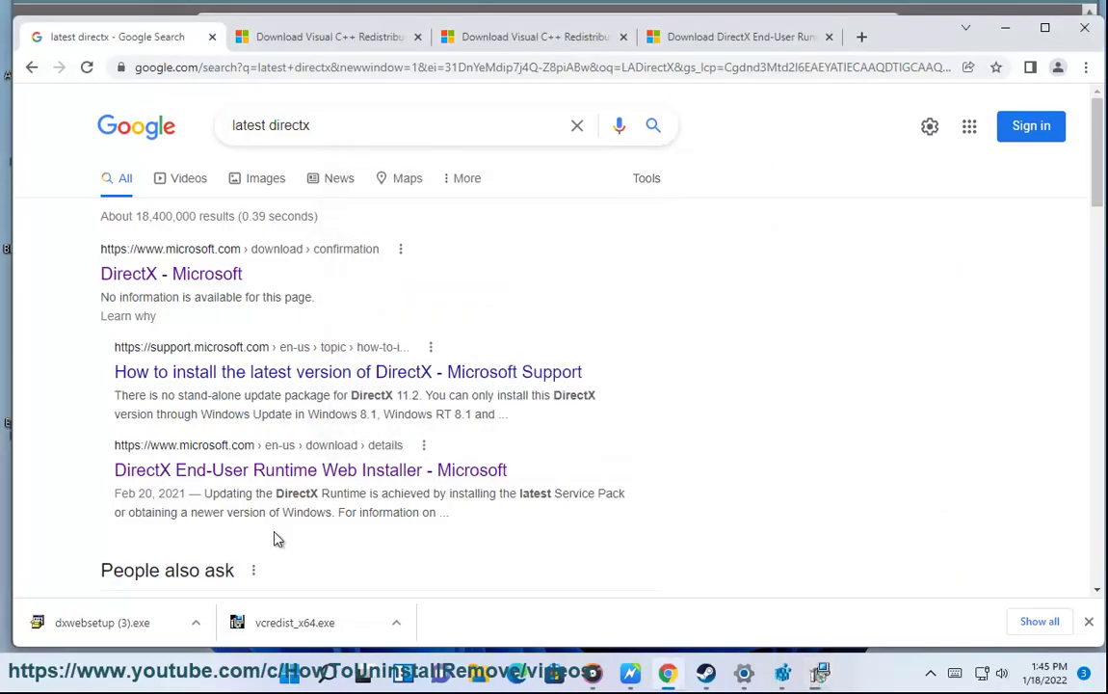
Run the DirectX web installer, accept its licence, skip Bing Bar, then highlight the guide's firewall step
{"action": "left_click", "coordinate": [103, 627]}
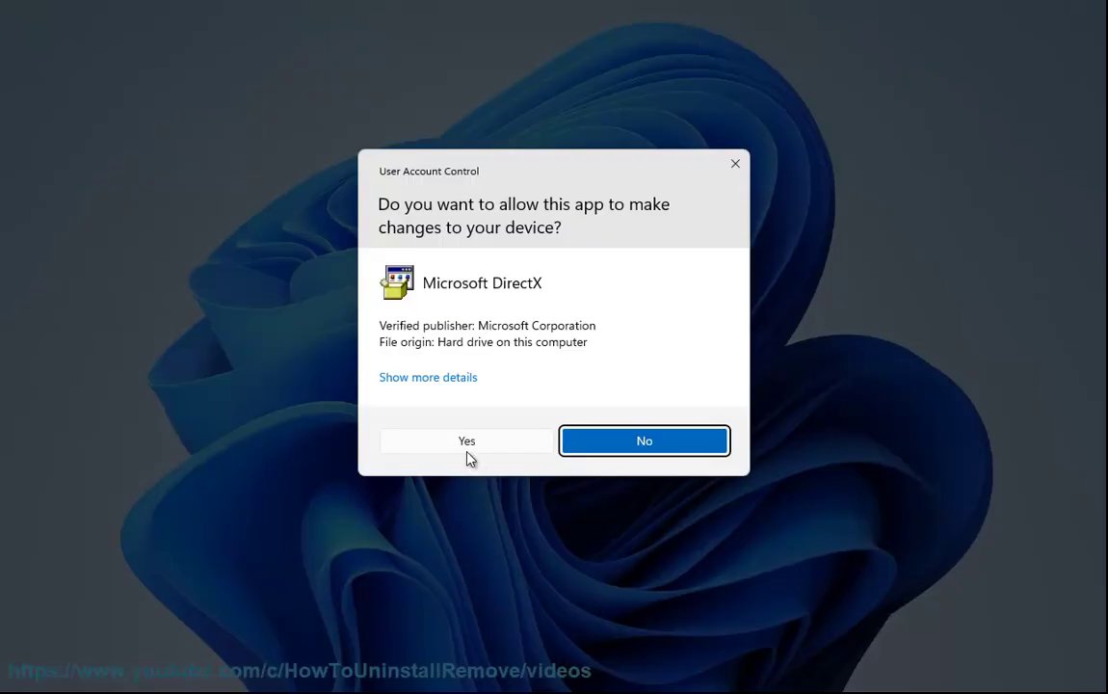
{"action": "left_click", "coordinate": [464, 440]}
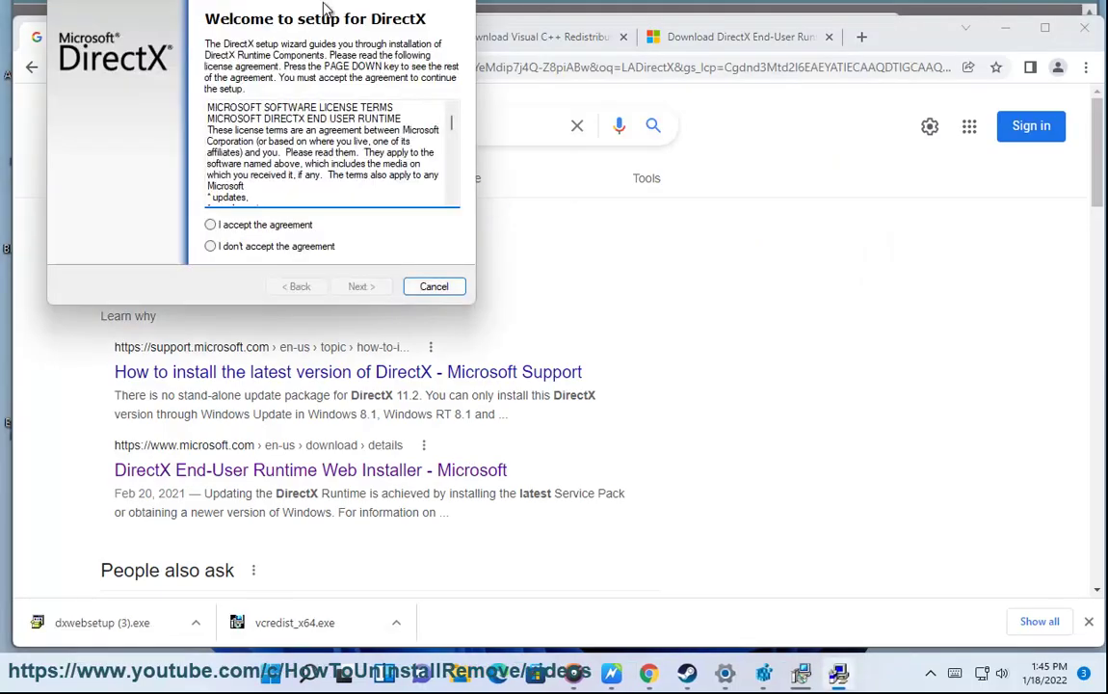
{"action": "left_click", "coordinate": [581, 414]}
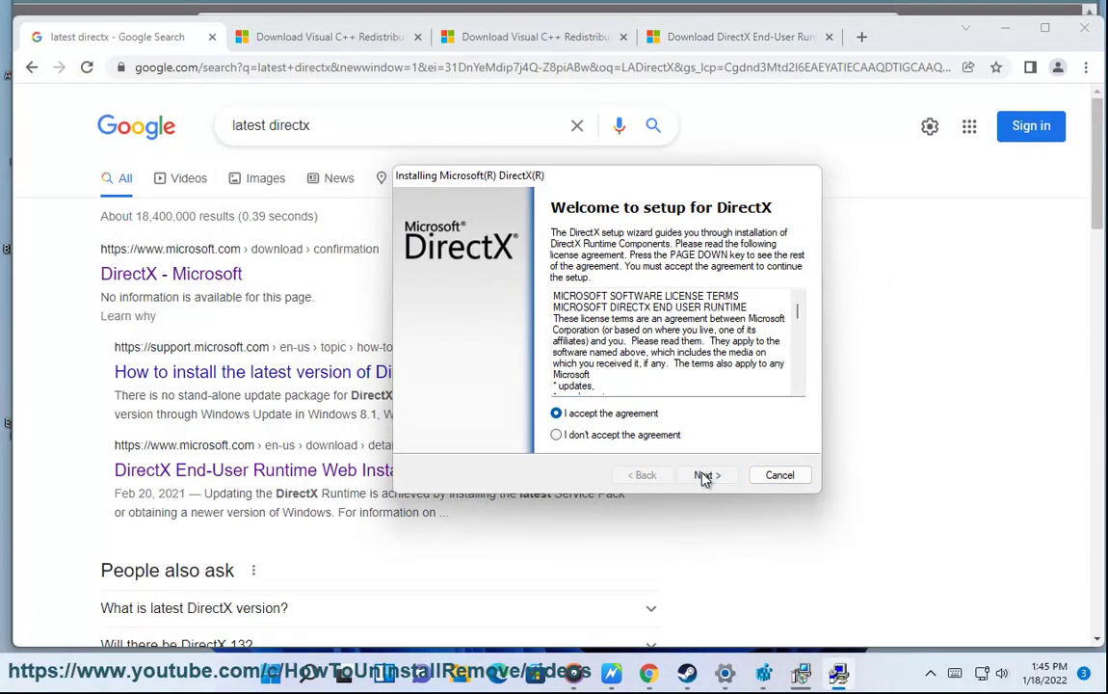
{"action": "left_click", "coordinate": [705, 474]}
{"action": "left_click", "coordinate": [702, 474]}
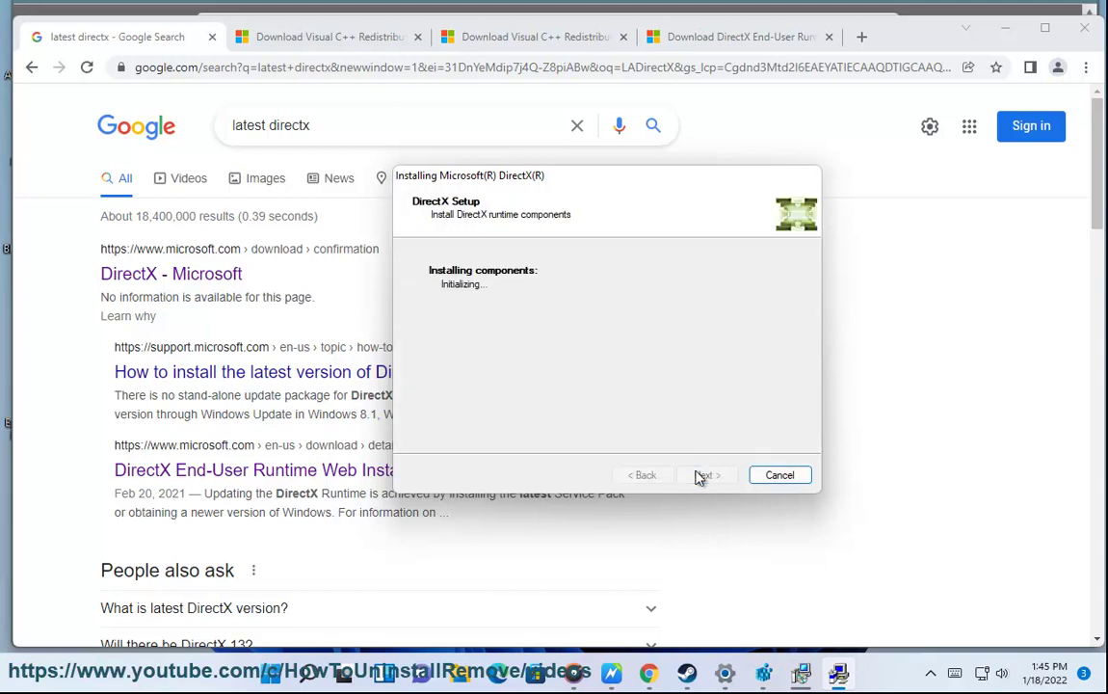
{"action": "left_click", "coordinate": [610, 672]}
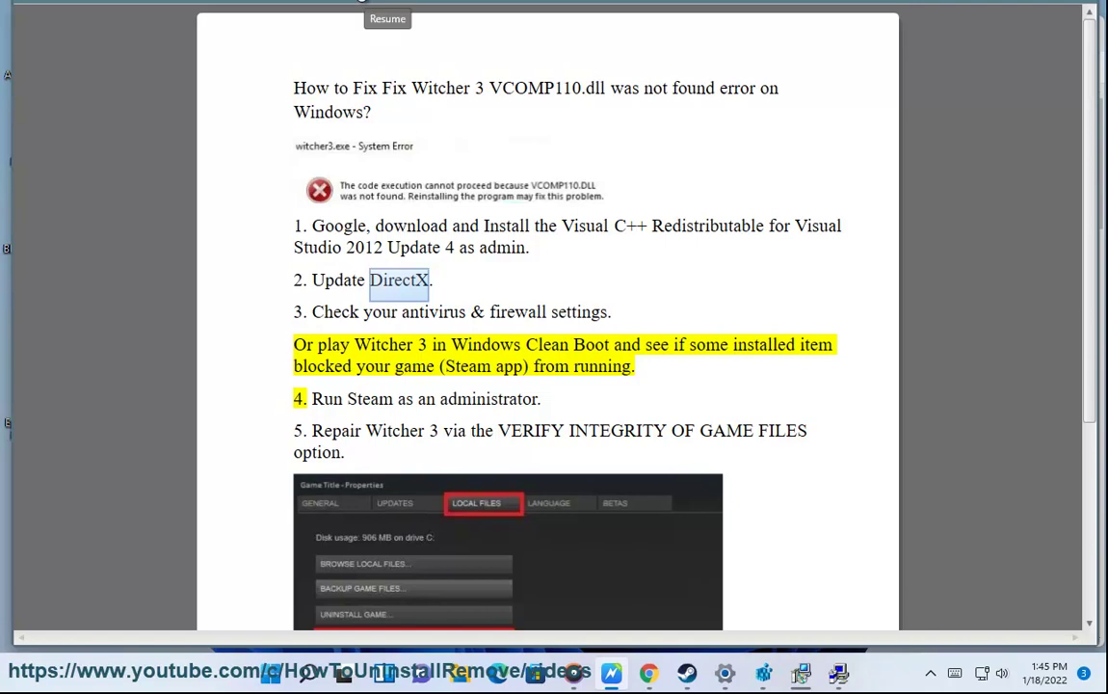
{"action": "left_click_drag", "start_coordinate": [614, 318], "coordinate": [439, 347]}
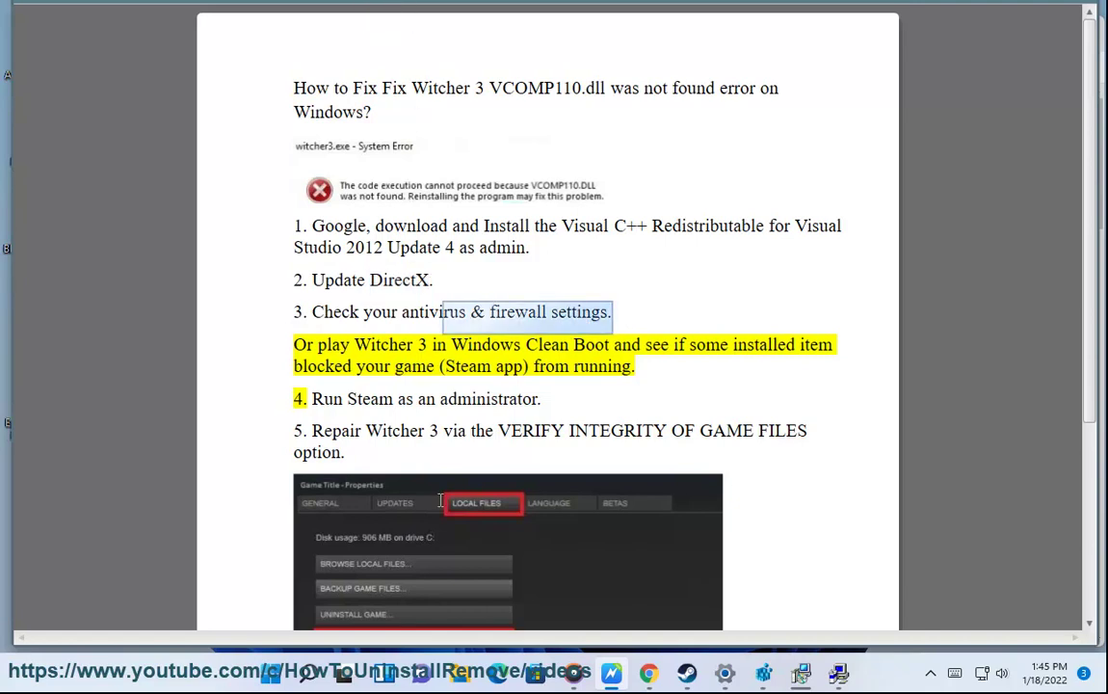
Open Windows Security's antivirus exclusions and confirm C:\Program Files (x86)\Steam is listed as excluded
{"action": "key", "text": "super"}
{"action": "left_click", "coordinate": [756, 169]}
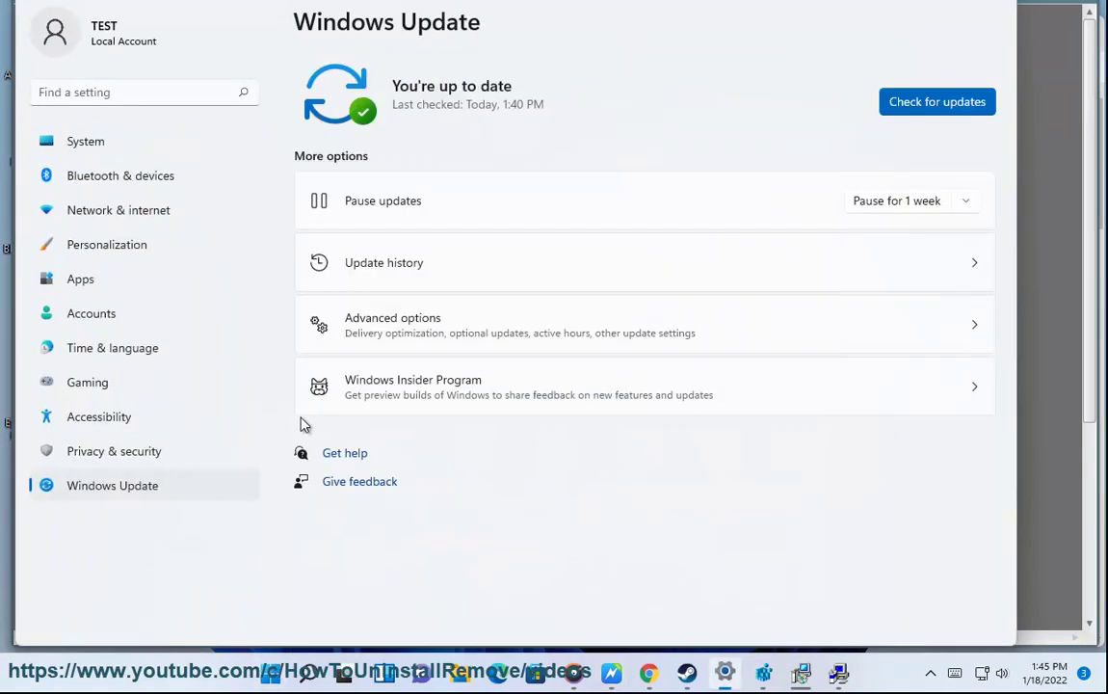
{"action": "left_click", "coordinate": [160, 458]}
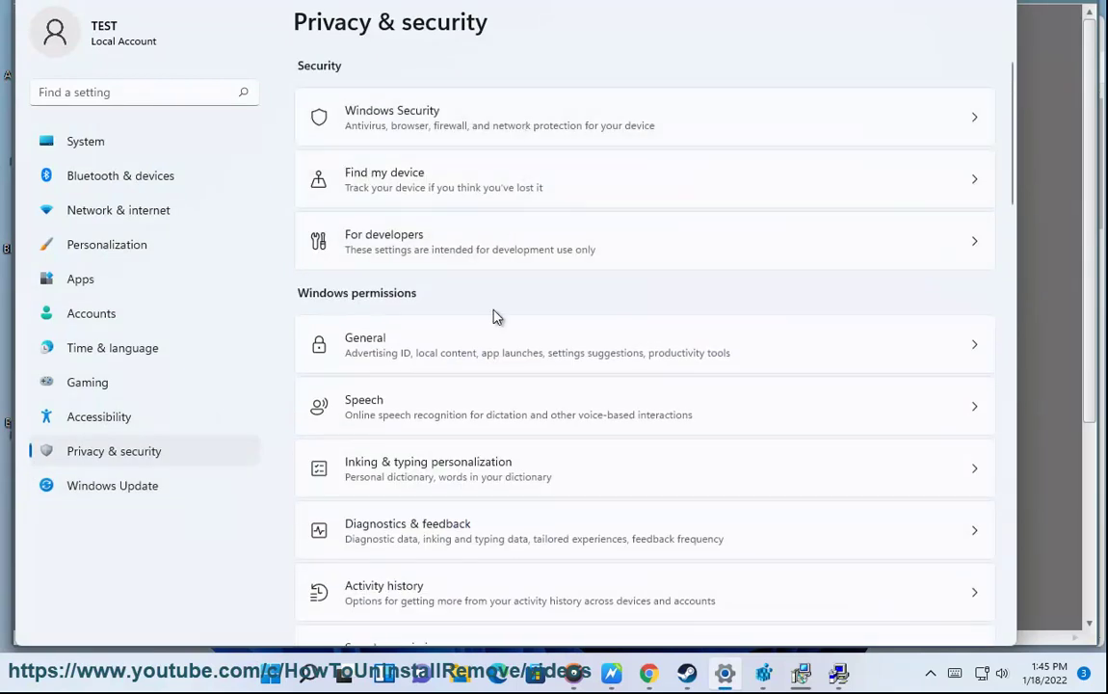
{"action": "left_click", "coordinate": [510, 134]}
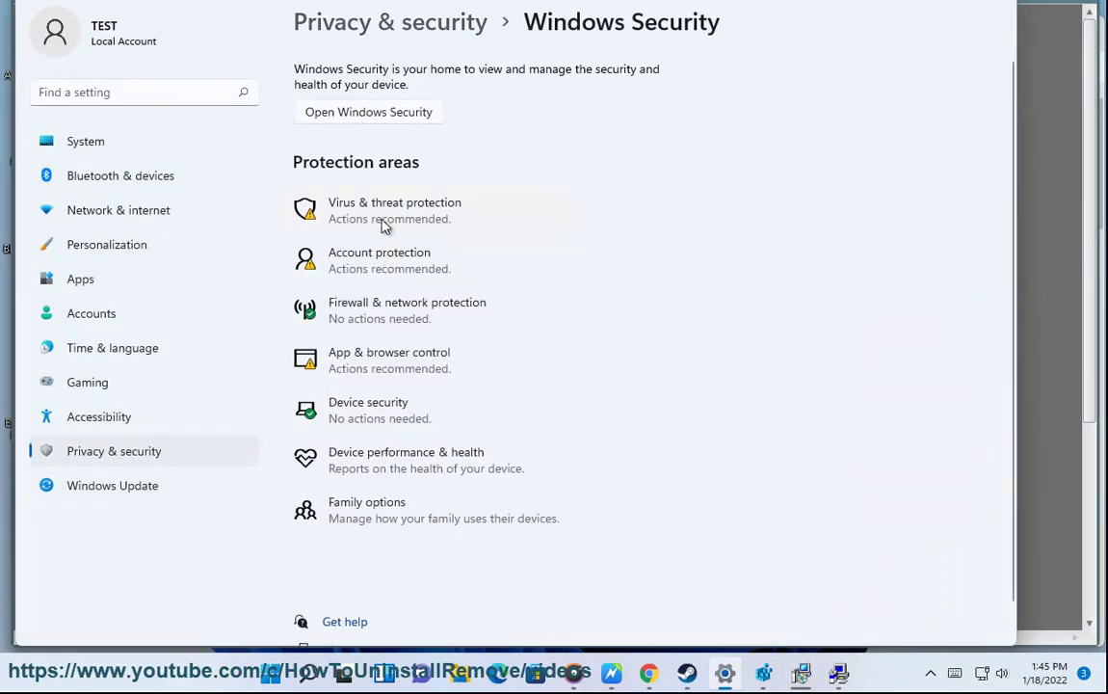
{"action": "left_click", "coordinate": [383, 226]}
{"action": "left_click", "coordinate": [571, 588]}
{"action": "scroll", "coordinate": [674, 477], "scroll_direction": "down", "scroll_amount": 5}
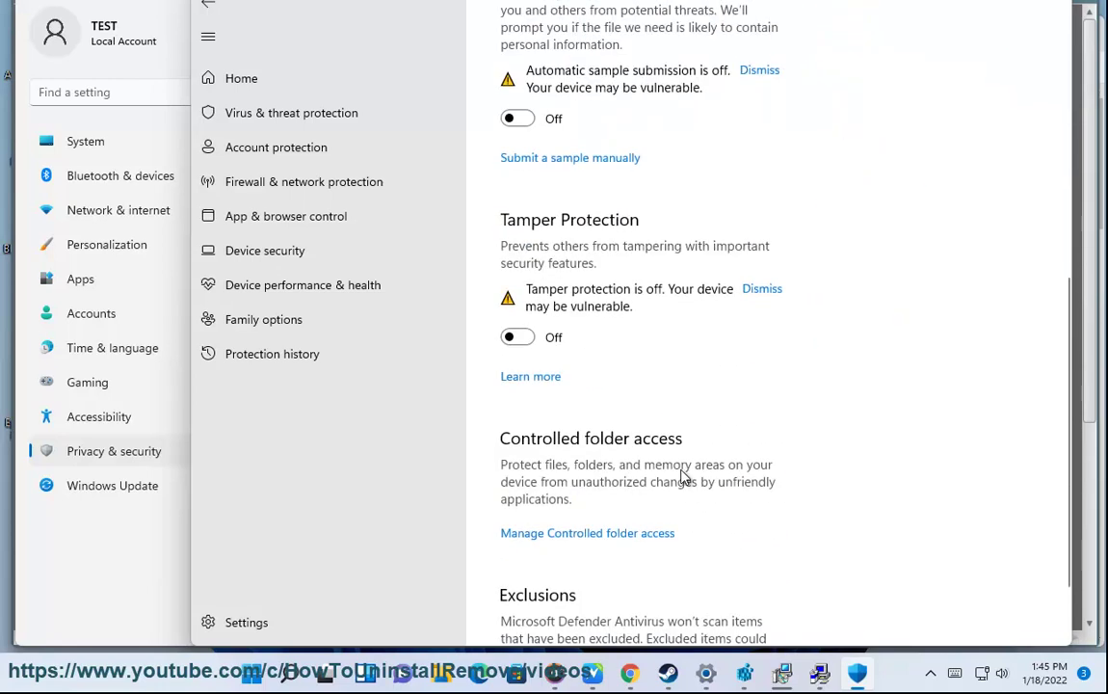
{"action": "scroll", "coordinate": [680, 478], "scroll_direction": "down", "scroll_amount": 1}
{"action": "left_click", "coordinate": [585, 595]}
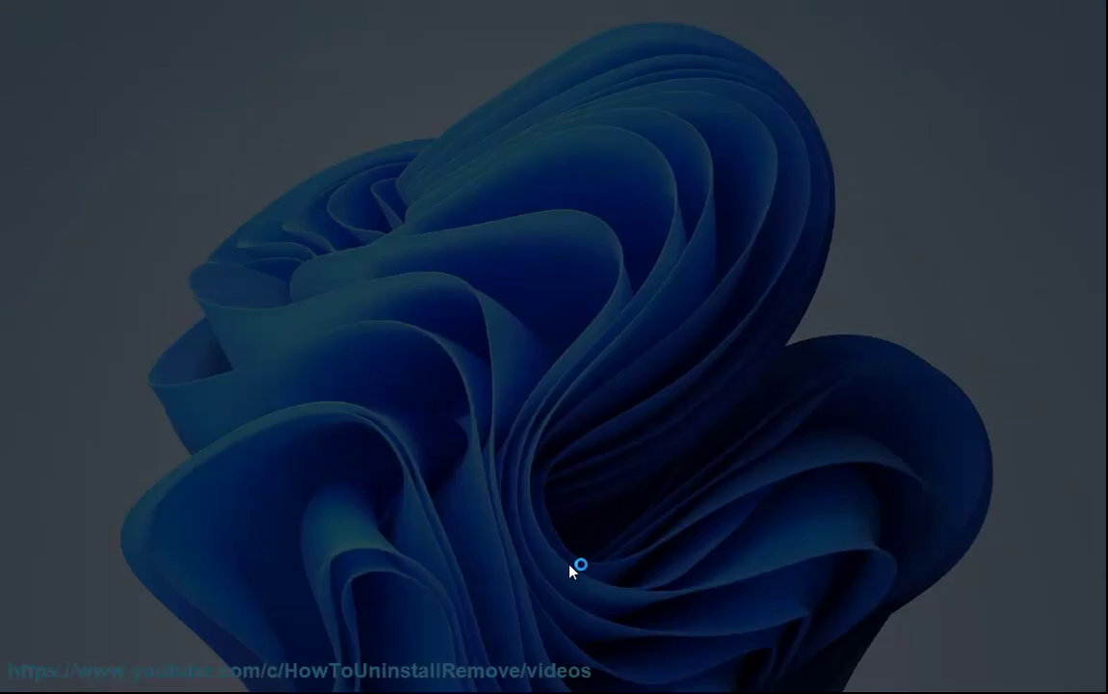
{"action": "left_click", "coordinate": [503, 434]}
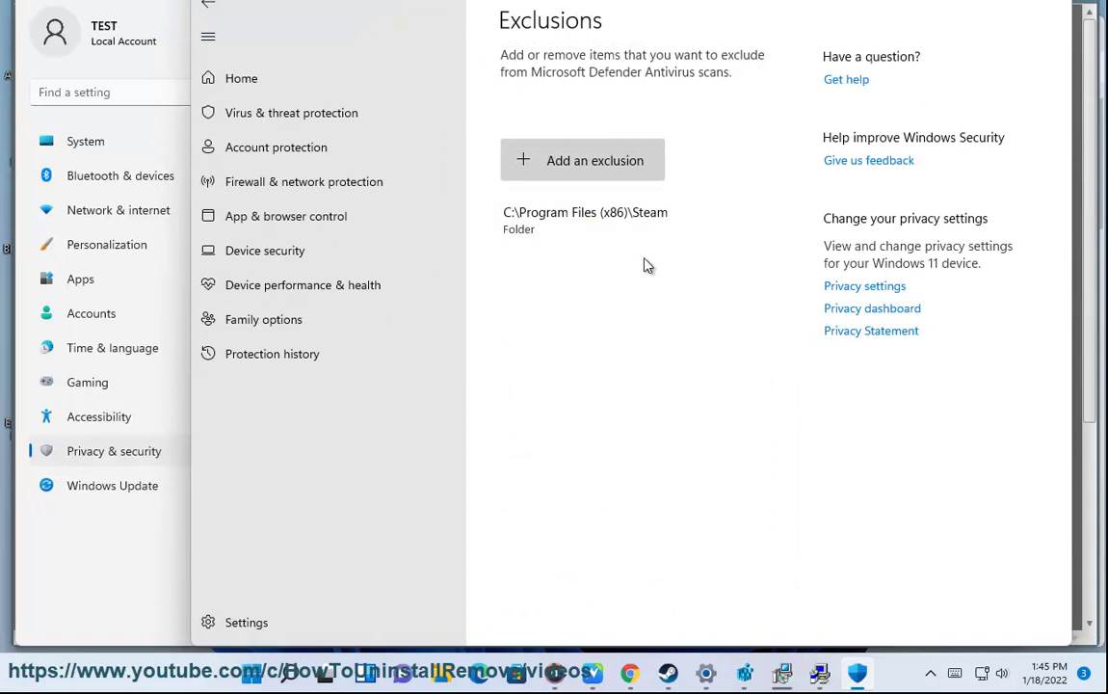
{"action": "left_click", "coordinate": [527, 229]}
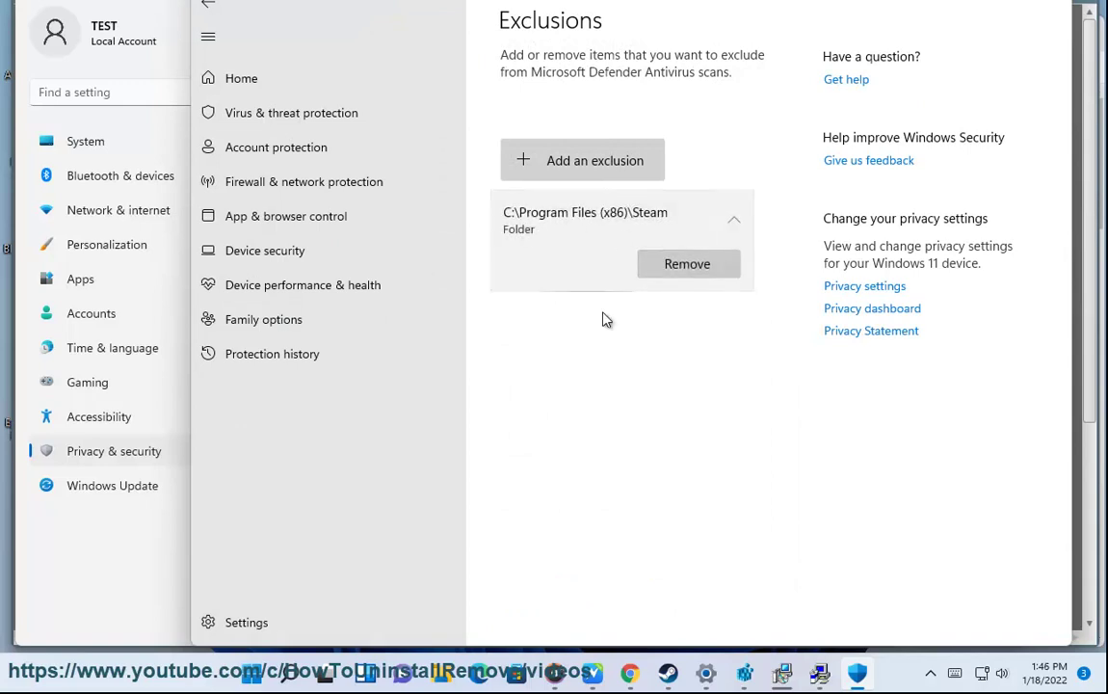
{"action": "left_click", "coordinate": [302, 675]}
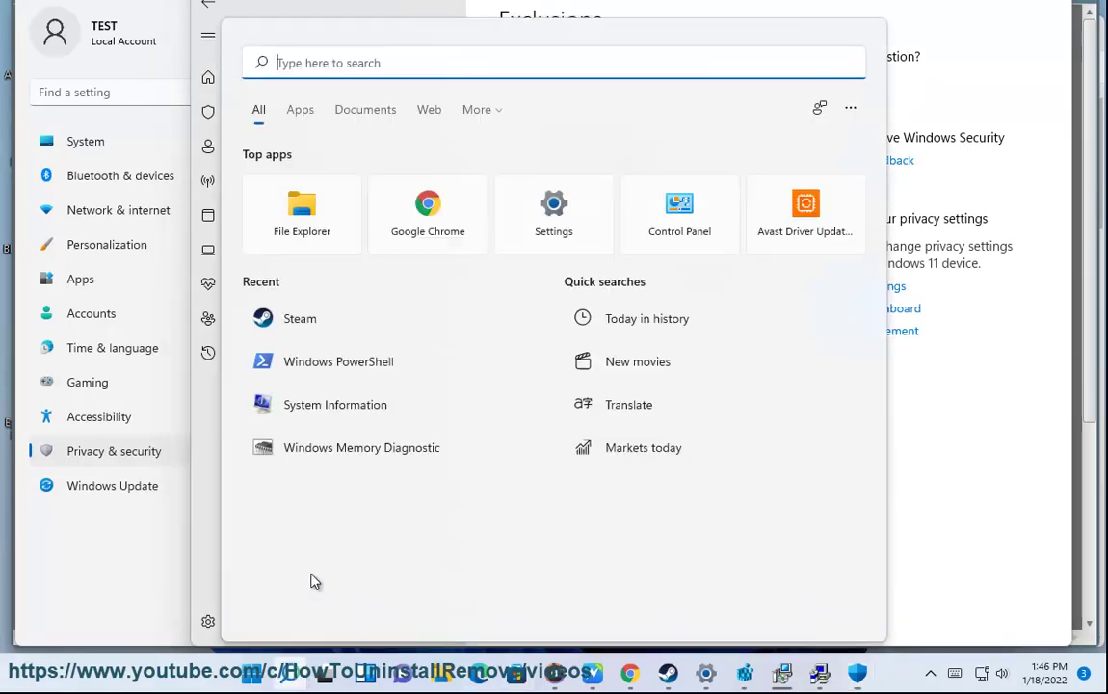
{"action": "left_click", "coordinate": [670, 236]}
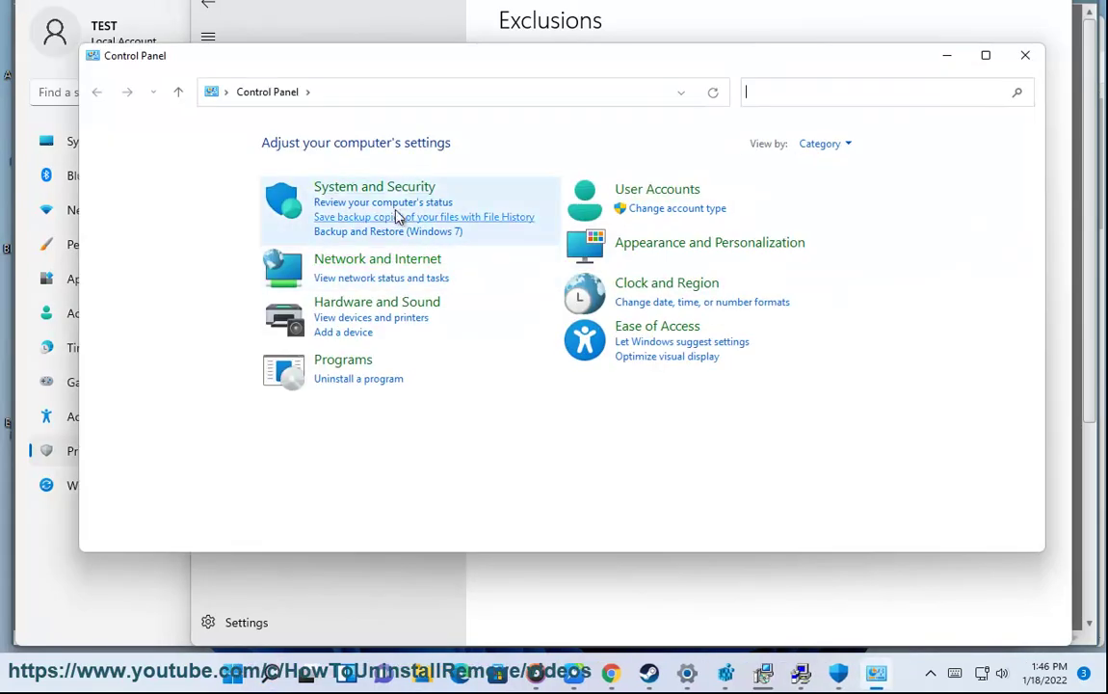
{"action": "left_click", "coordinate": [390, 189]}
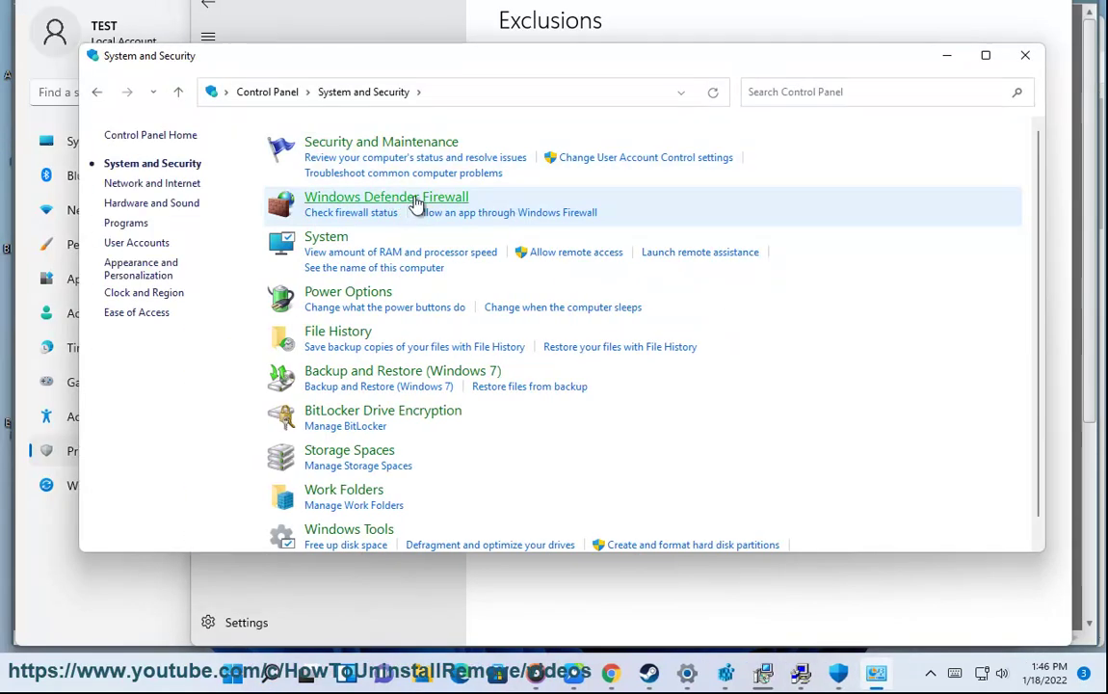
{"action": "left_click", "coordinate": [416, 200]}
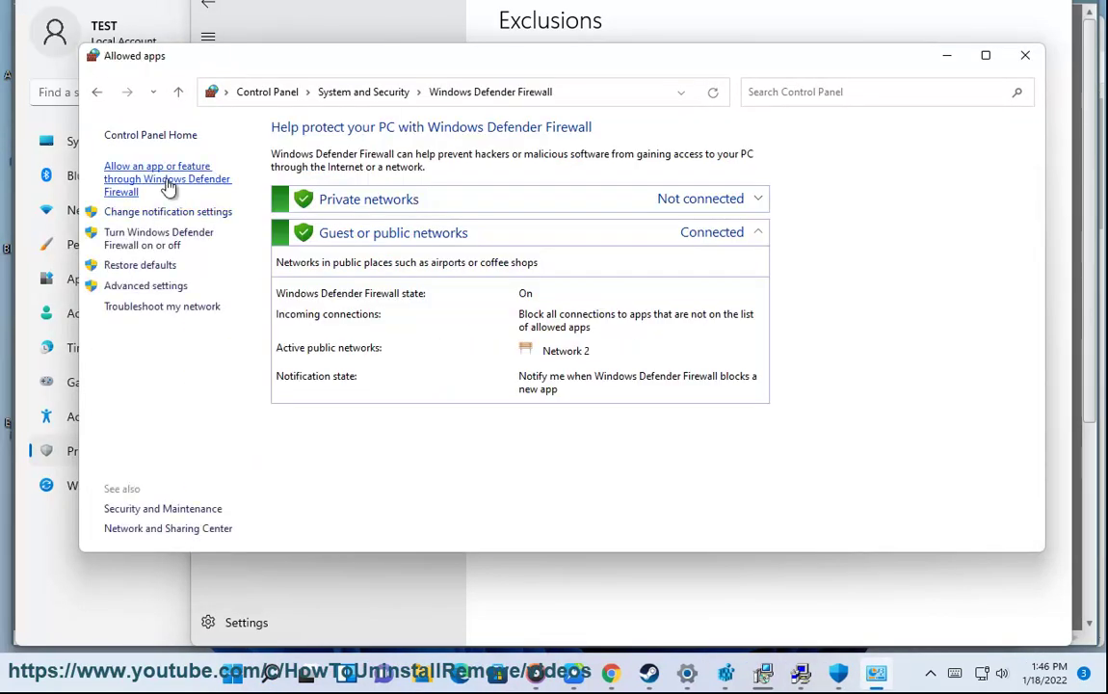
{"action": "left_click", "coordinate": [169, 186]}
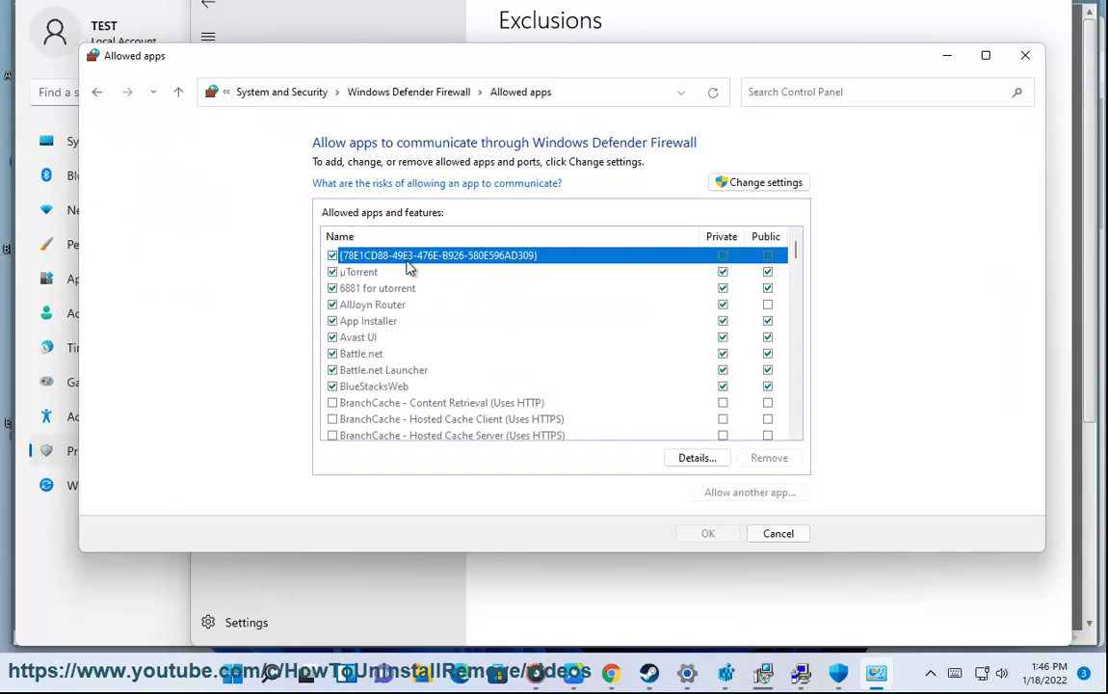
{"action": "key", "text": "s"}
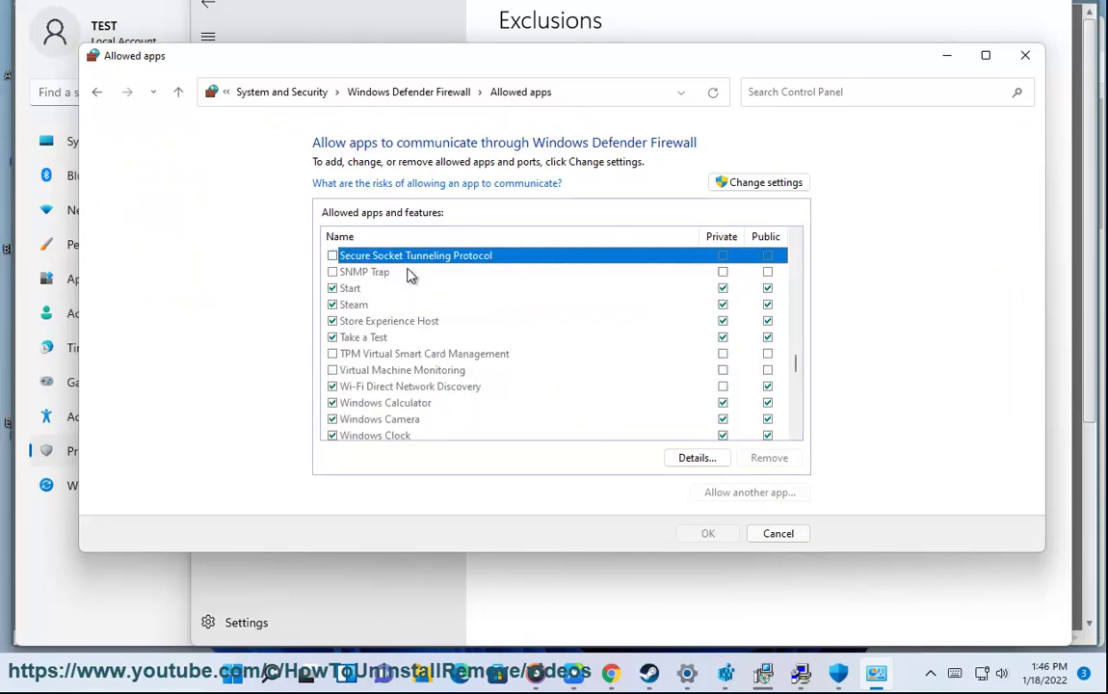
{"action": "left_click", "coordinate": [350, 305]}
{"action": "left_click", "coordinate": [695, 461]}
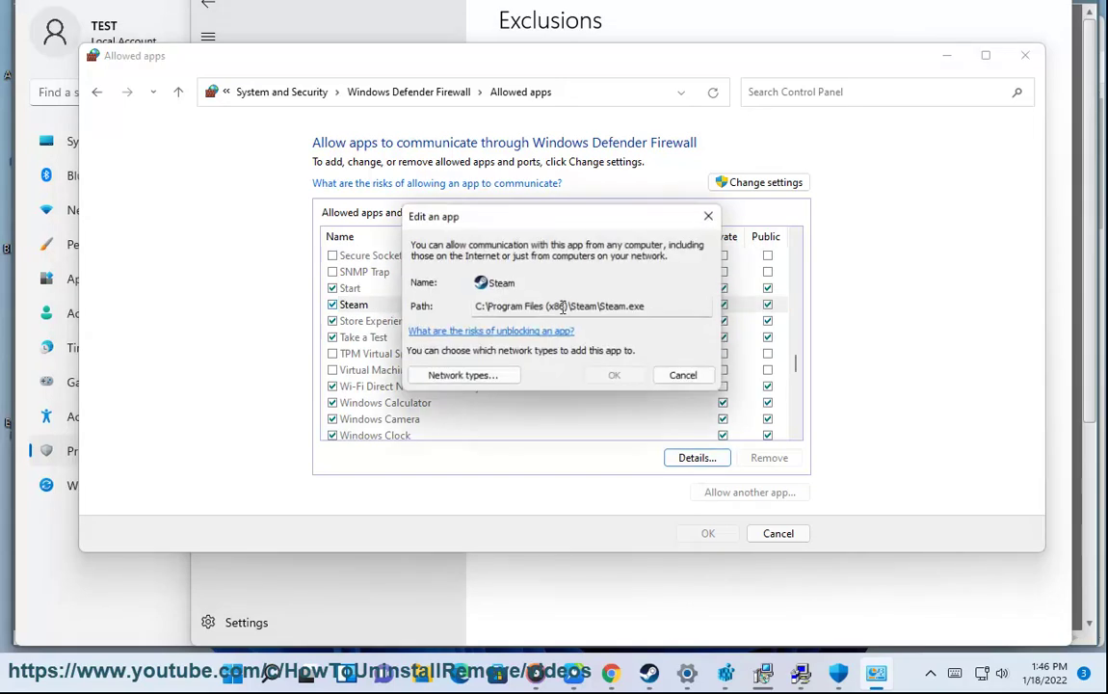
{"action": "left_click_drag", "start_coordinate": [614, 311], "coordinate": [466, 376]}
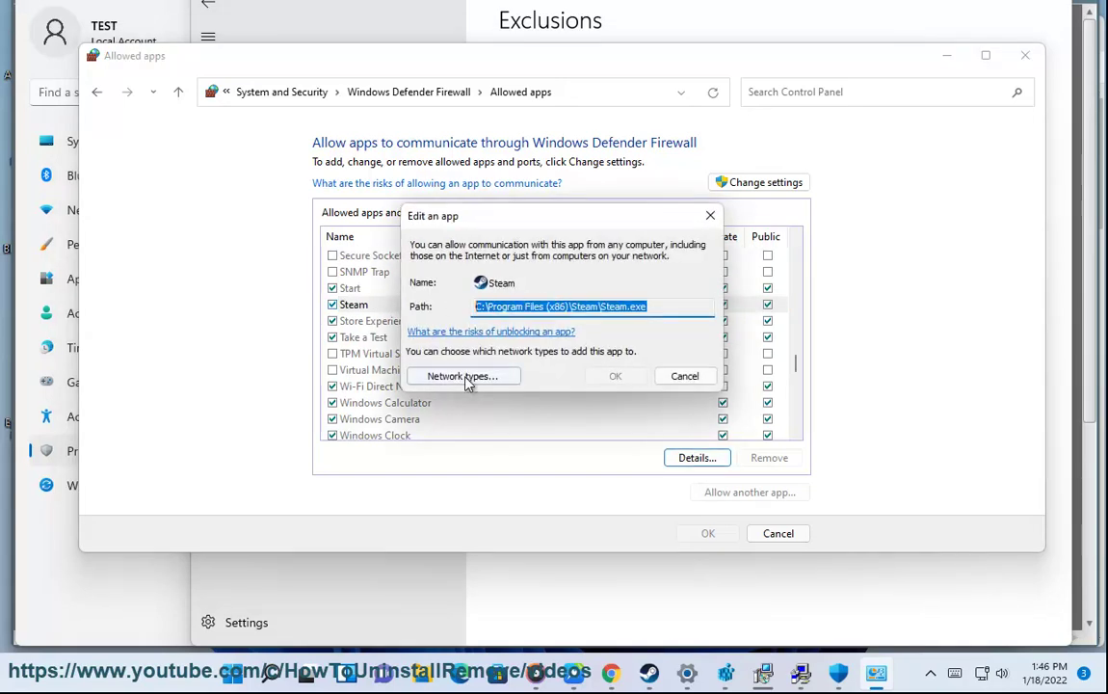
{"action": "left_click", "coordinate": [466, 376]}
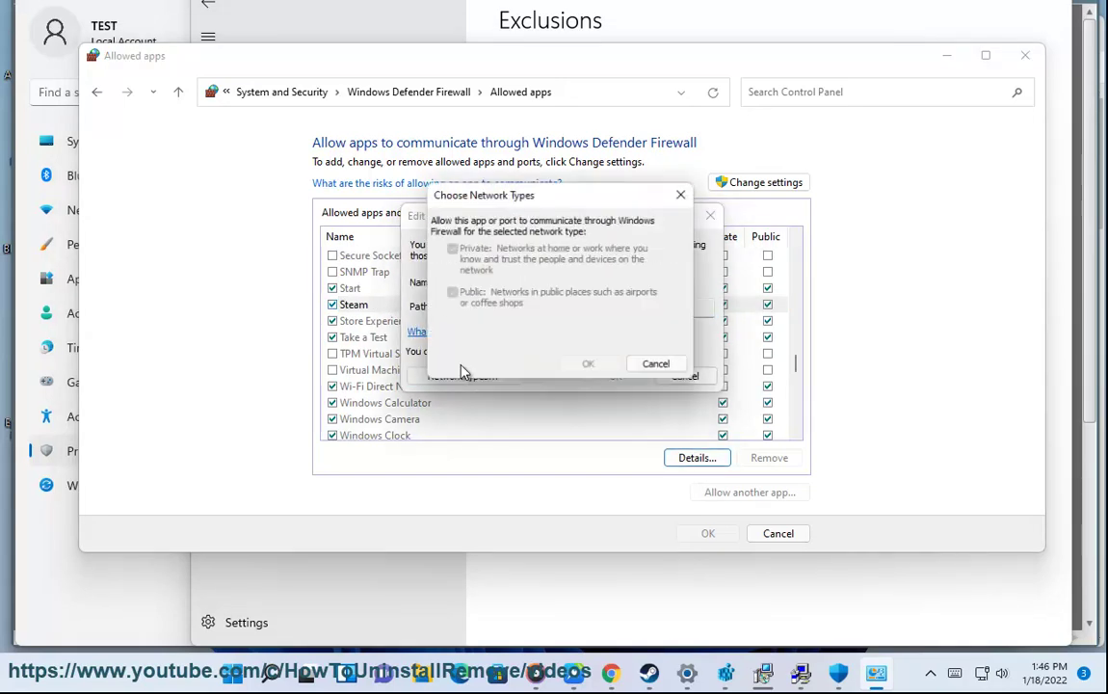
{"action": "left_click", "coordinate": [660, 367]}
{"action": "left_click", "coordinate": [692, 375]}
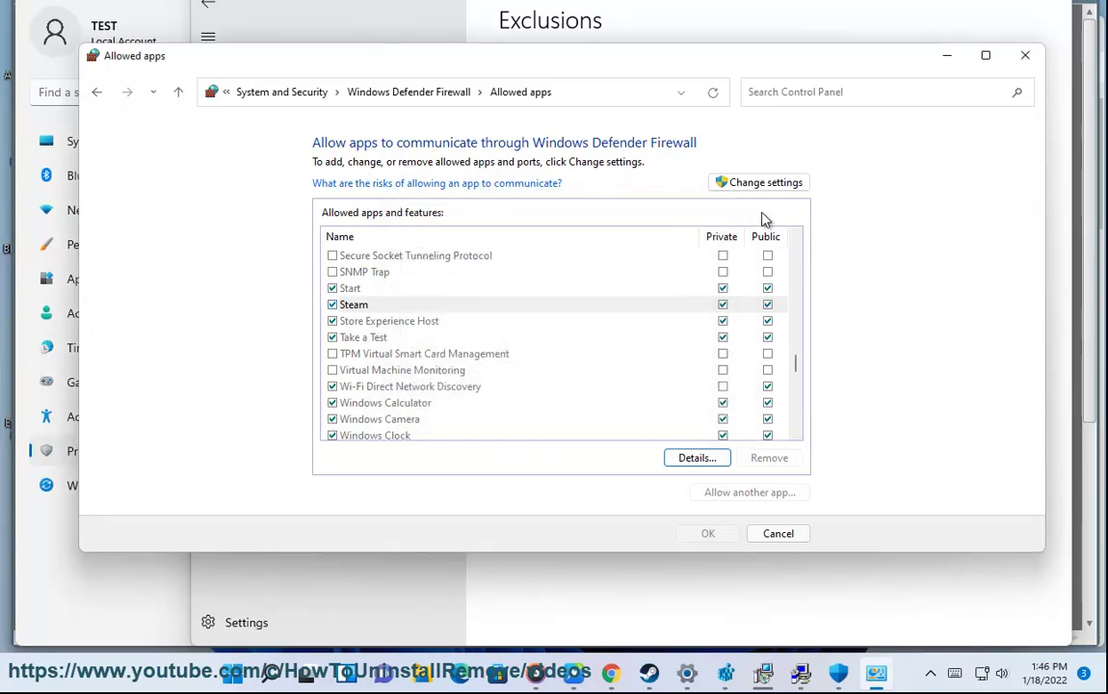
{"action": "left_click", "coordinate": [766, 182]}
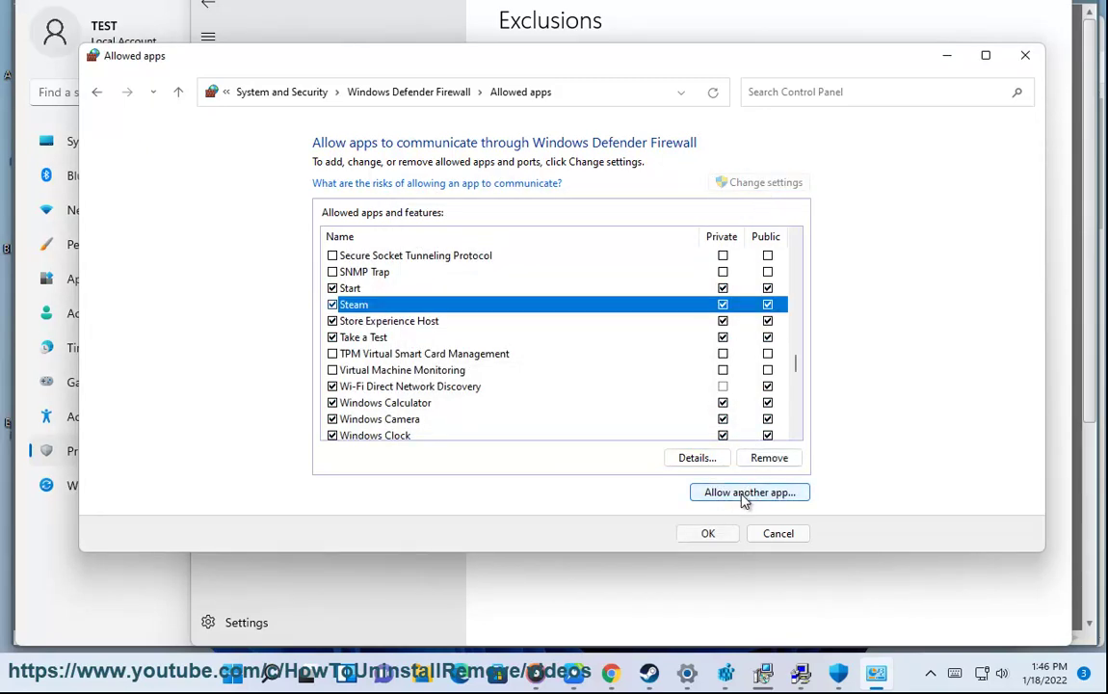
{"action": "left_click", "coordinate": [1025, 55]}
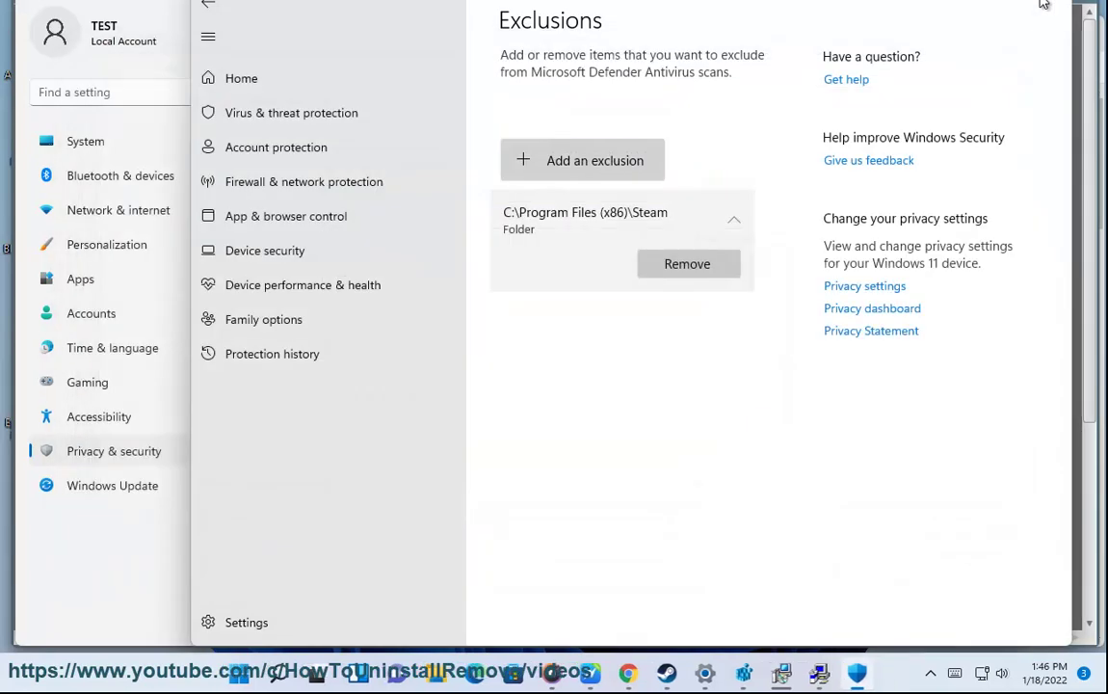
Close the Windows Security windows and copy 'Windows Clean Boot' from the guide's step 3 note
{"action": "key", "text": "alt+F4"}
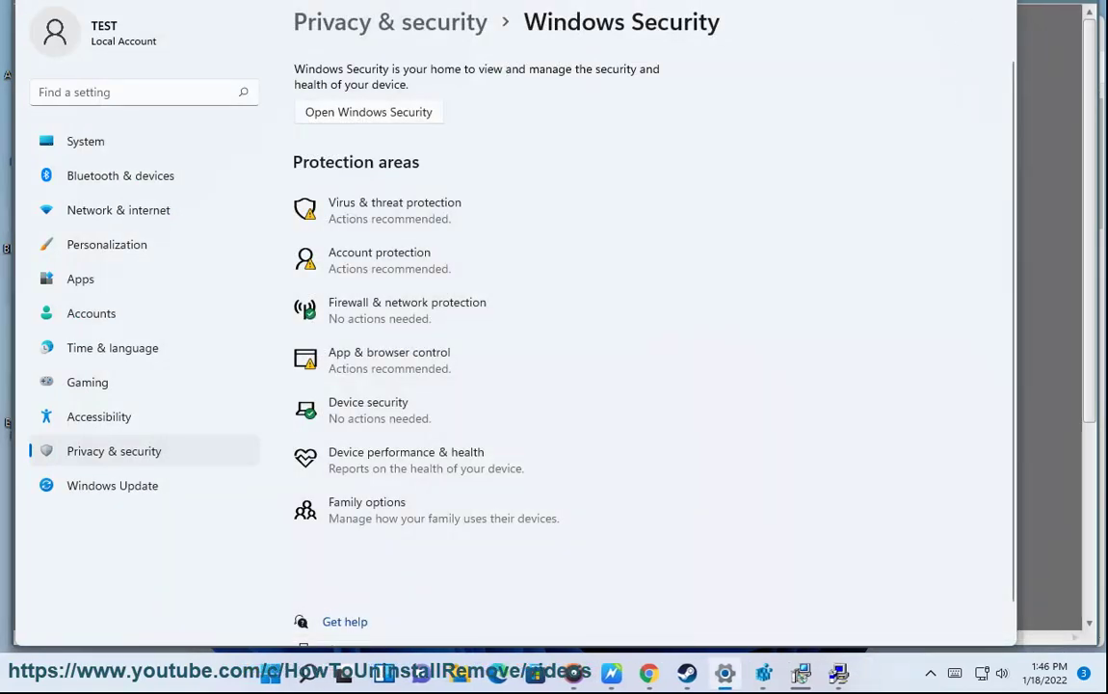
{"action": "key", "text": "alt+F4"}
{"action": "left_click", "coordinate": [539, 344]}
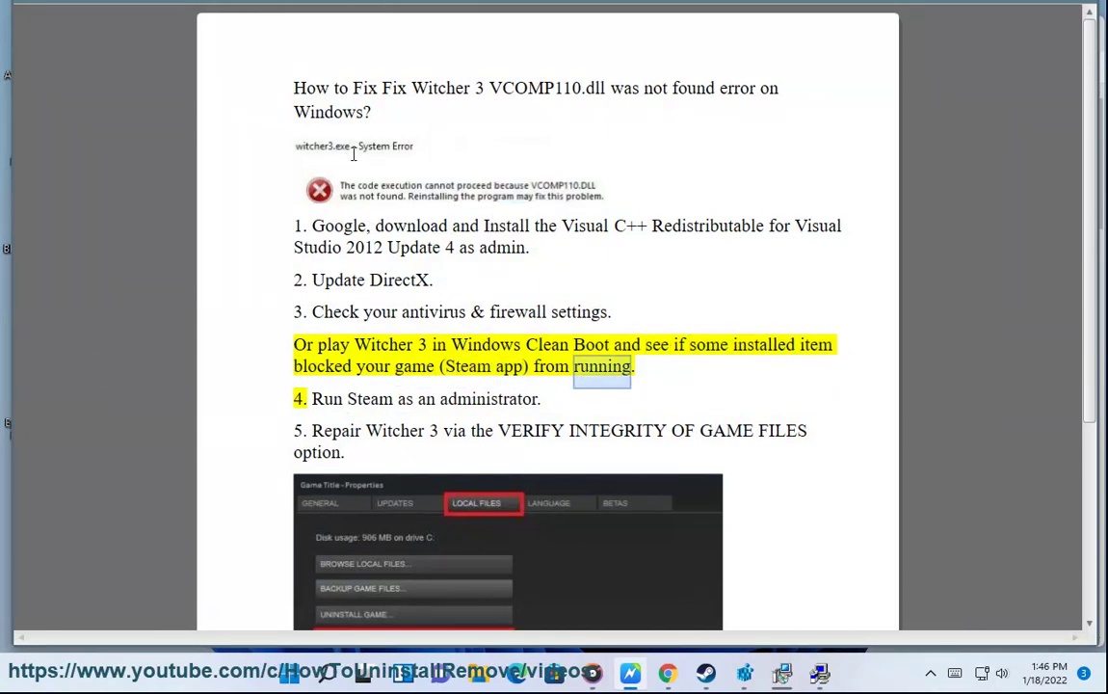
{"action": "left_click_drag", "start_coordinate": [608, 347], "coordinate": [467, 349]}
{"action": "key", "text": "ctrl+c"}
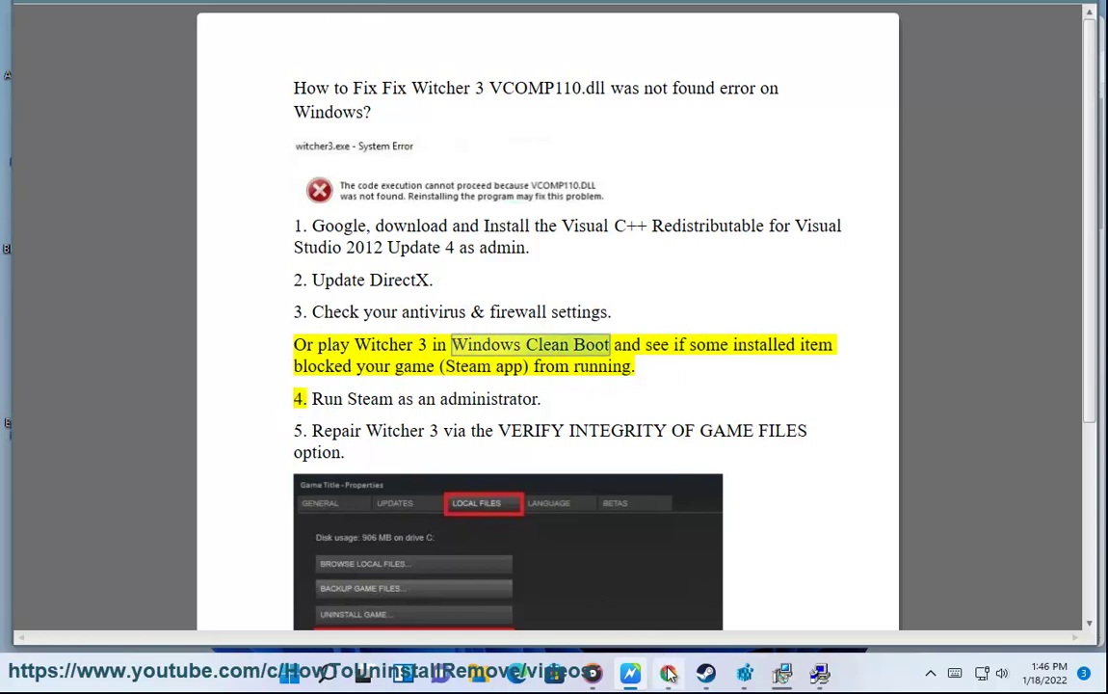
{"action": "key", "text": "alt+Tab"}
{"action": "left_click", "coordinate": [354, 136]}
Search Google for 'Windows Clean Boot' and mark the first result's instructions
{"action": "key", "text": "ctrl+a"}
{"action": "key", "text": "ctrl+v"}
{"action": "key", "text": "Return"}
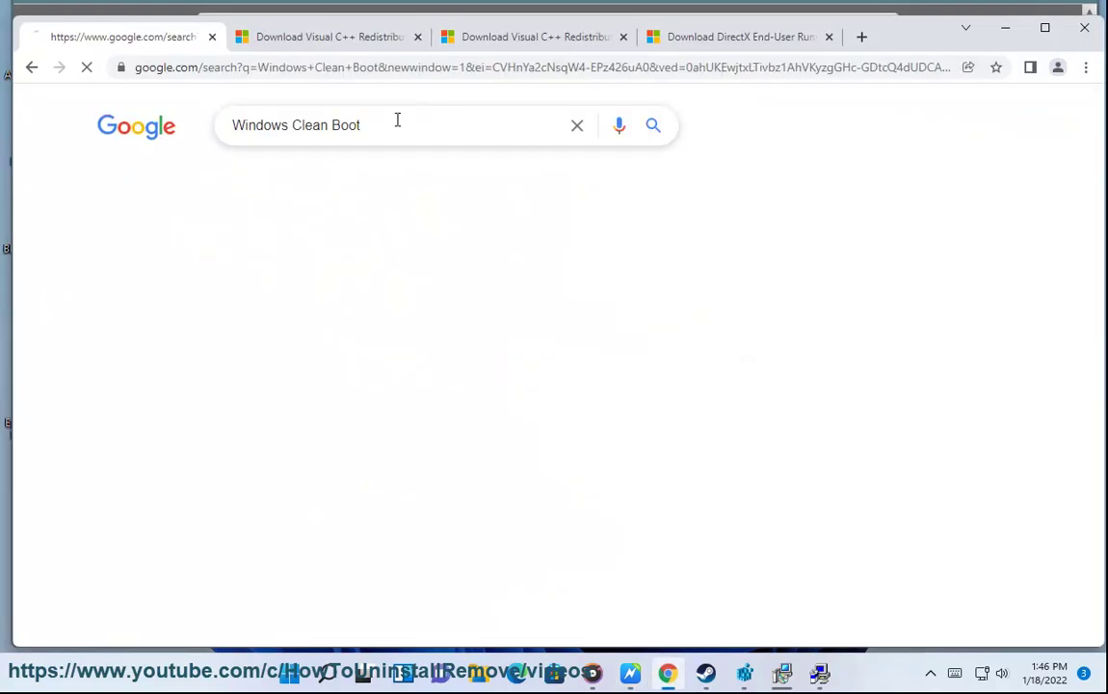
{"action": "left_click_drag", "start_coordinate": [101, 274], "coordinate": [663, 296]}
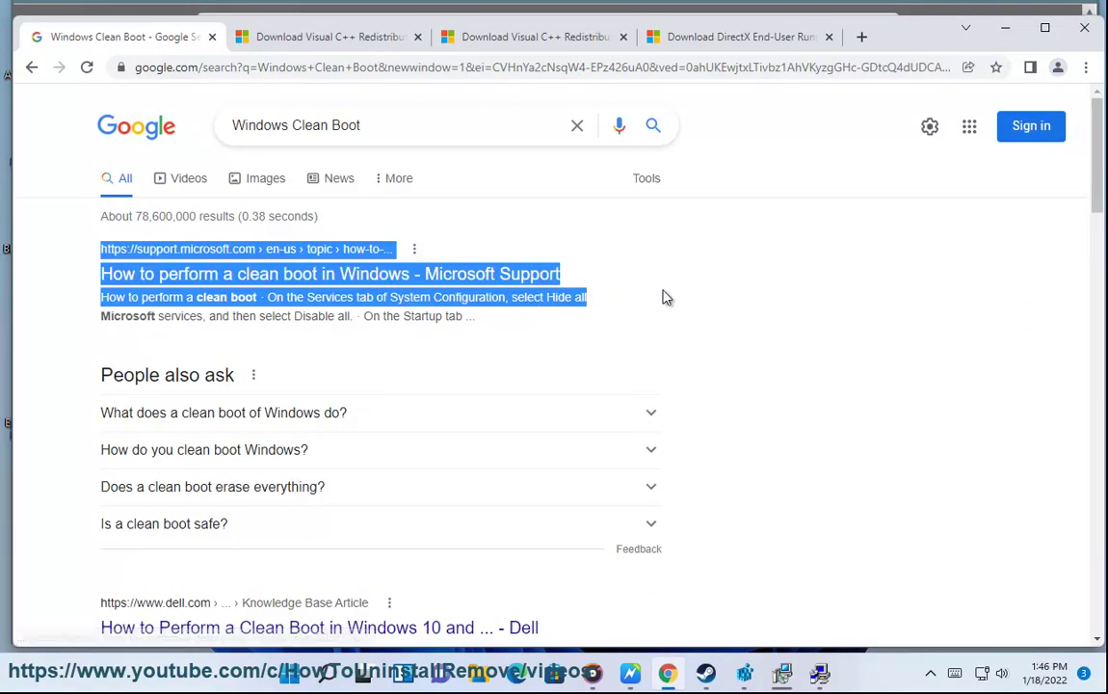
Run msconfig, hide all Microsoft services, and disable all remaining third-party services
{"action": "key", "text": "super+r"}
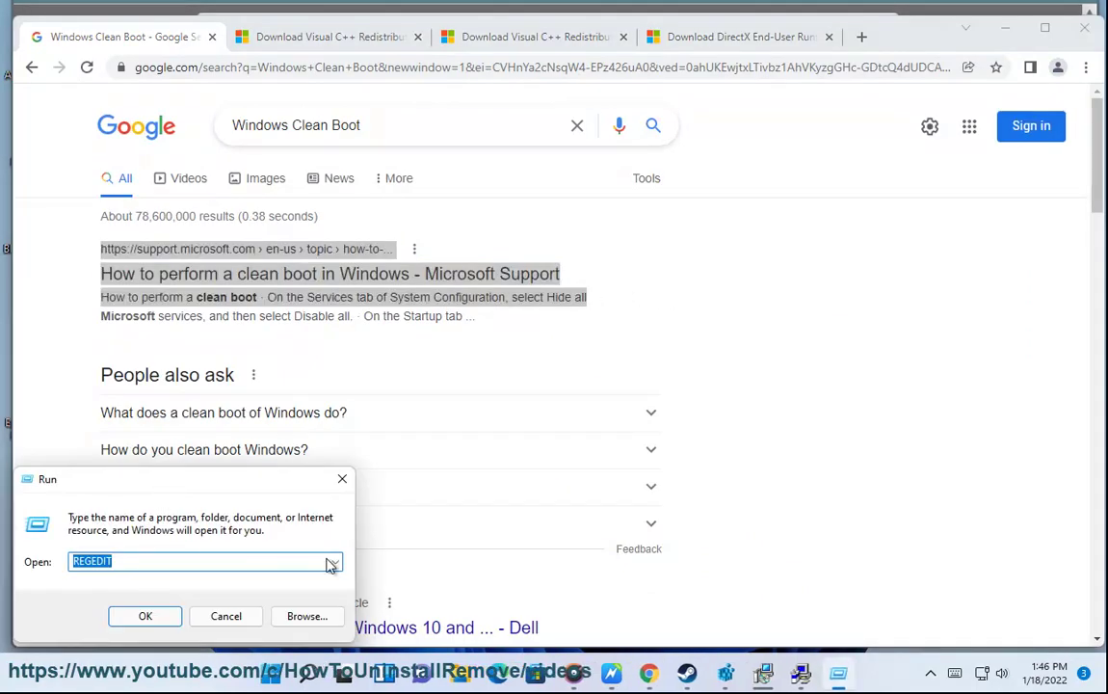
{"action": "left_click", "coordinate": [334, 560]}
{"action": "left_click", "coordinate": [108, 590]}
{"action": "left_click", "coordinate": [145, 615]}
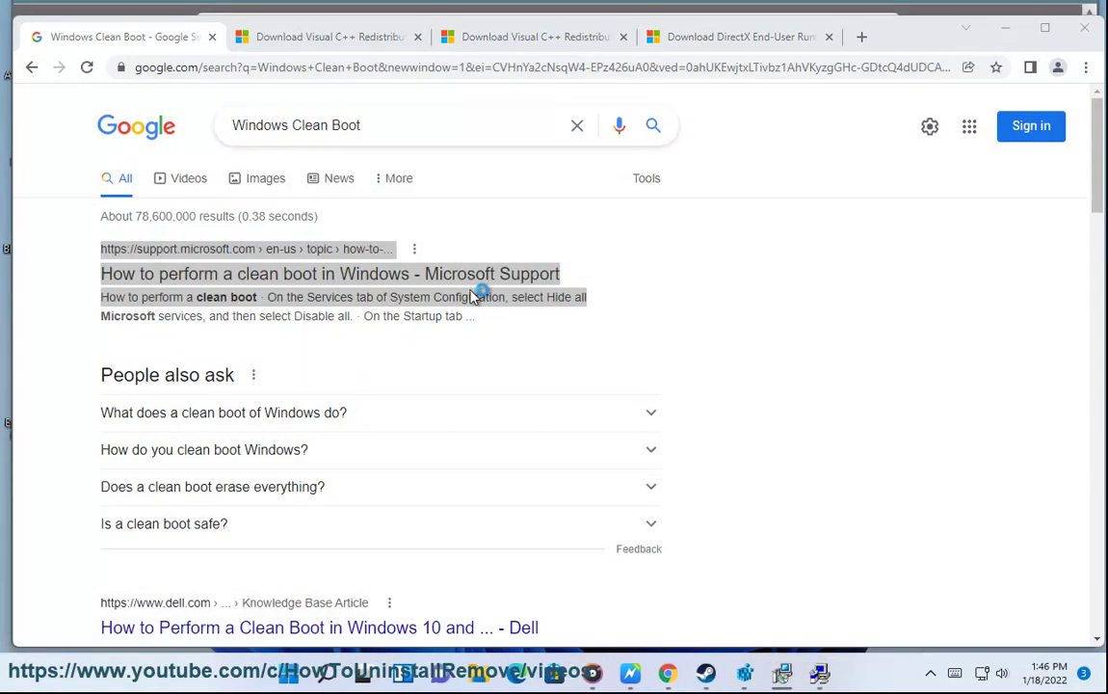
{"action": "left_click", "coordinate": [417, 166]}
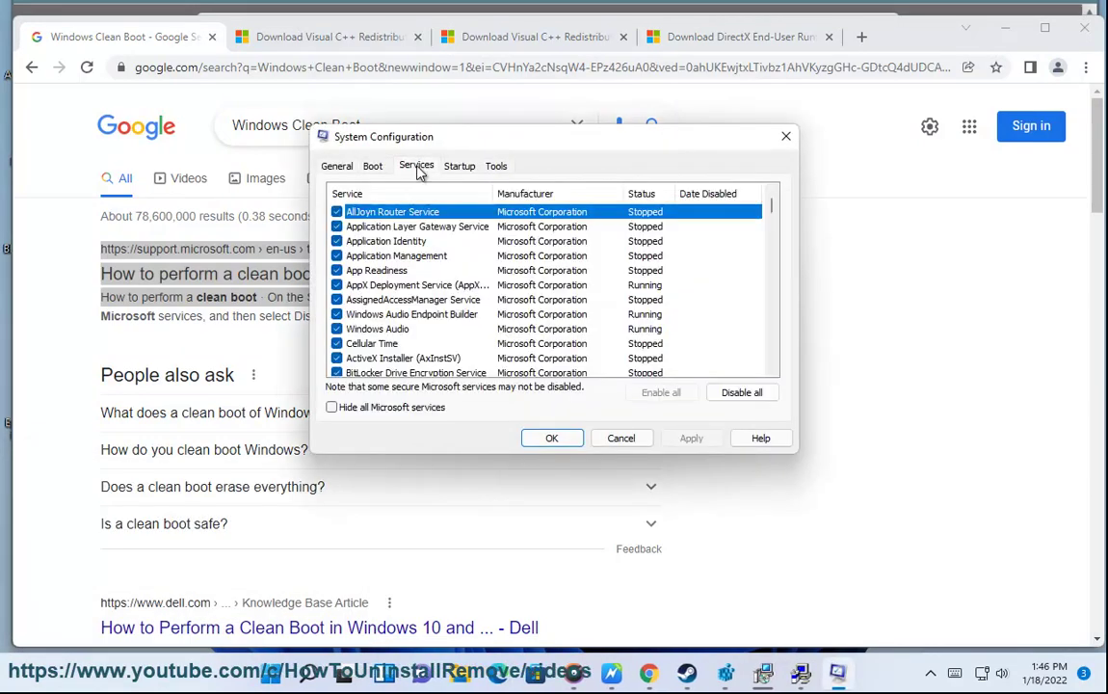
{"action": "left_click", "coordinate": [373, 407]}
{"action": "left_click", "coordinate": [738, 393]}
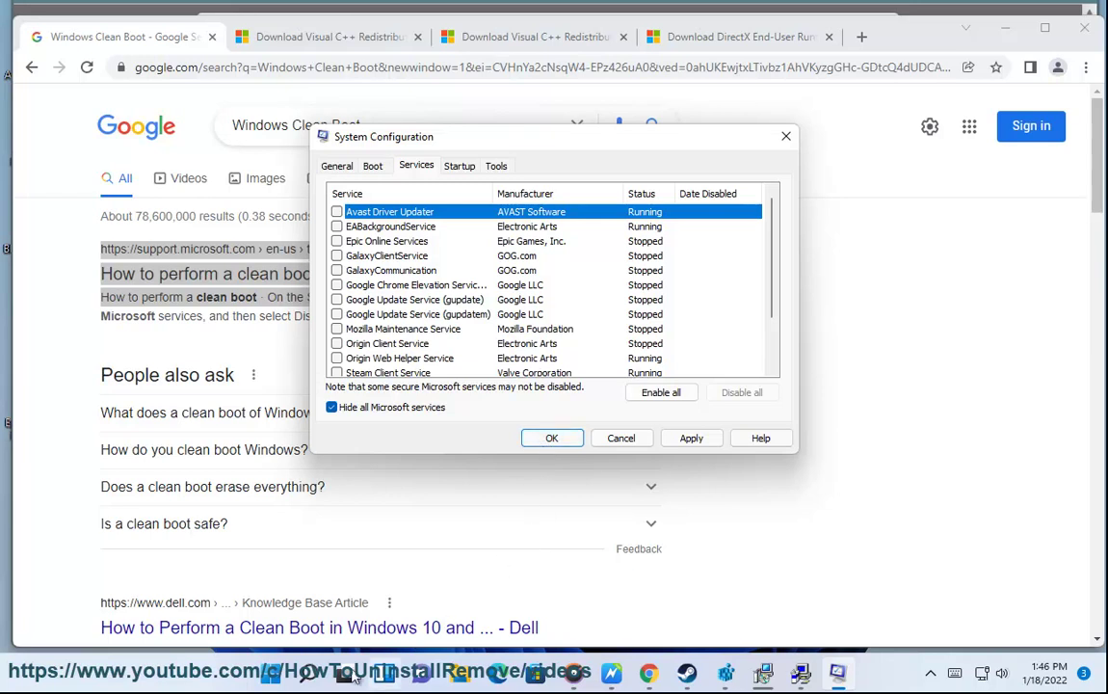
Confirm Task Manager's startup apps are disabled, then close Task Manager, System Configuration and the browser
{"action": "left_click", "coordinate": [308, 671]}
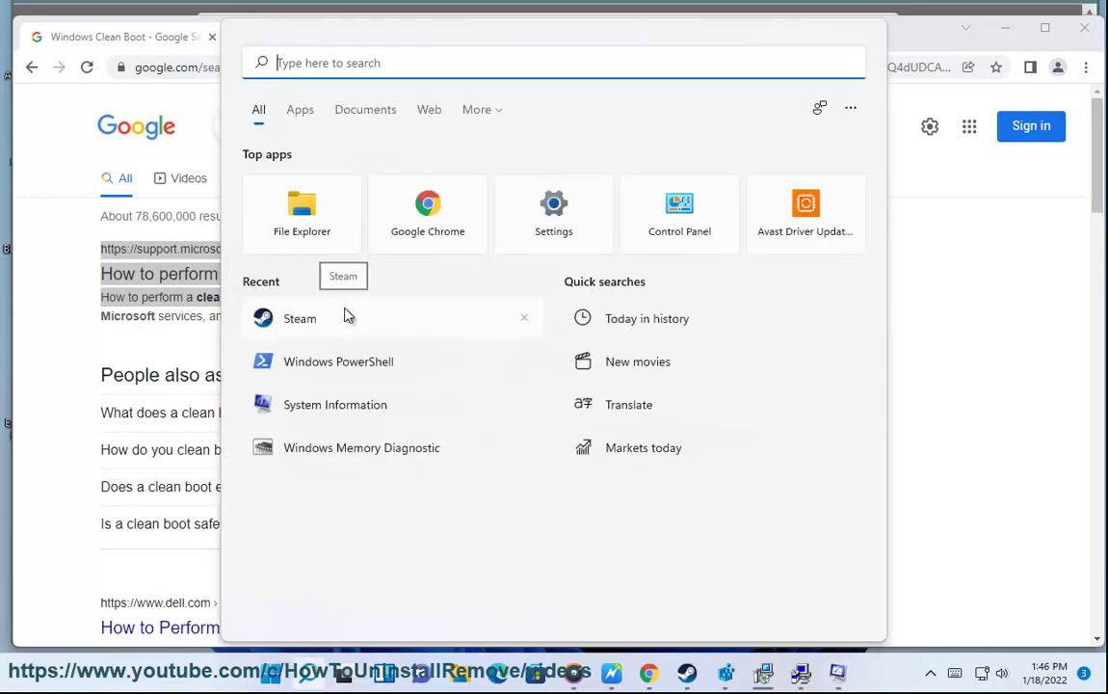
{"action": "type", "text": "TAS"}
{"action": "left_click", "coordinate": [341, 192]}
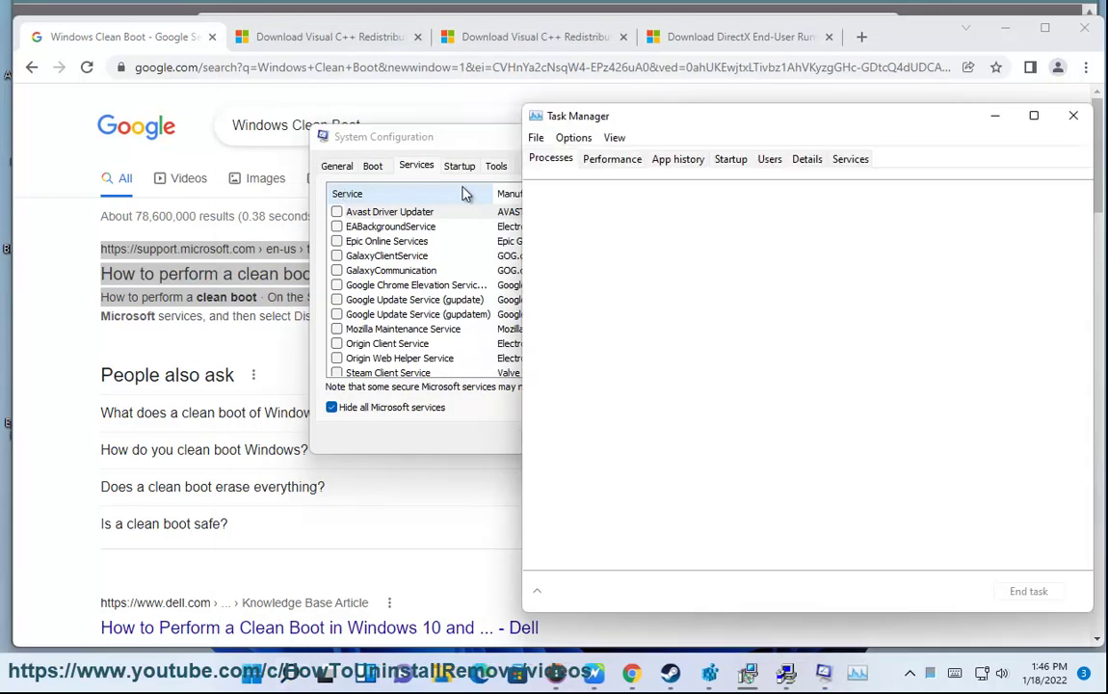
{"action": "left_click", "coordinate": [730, 160]}
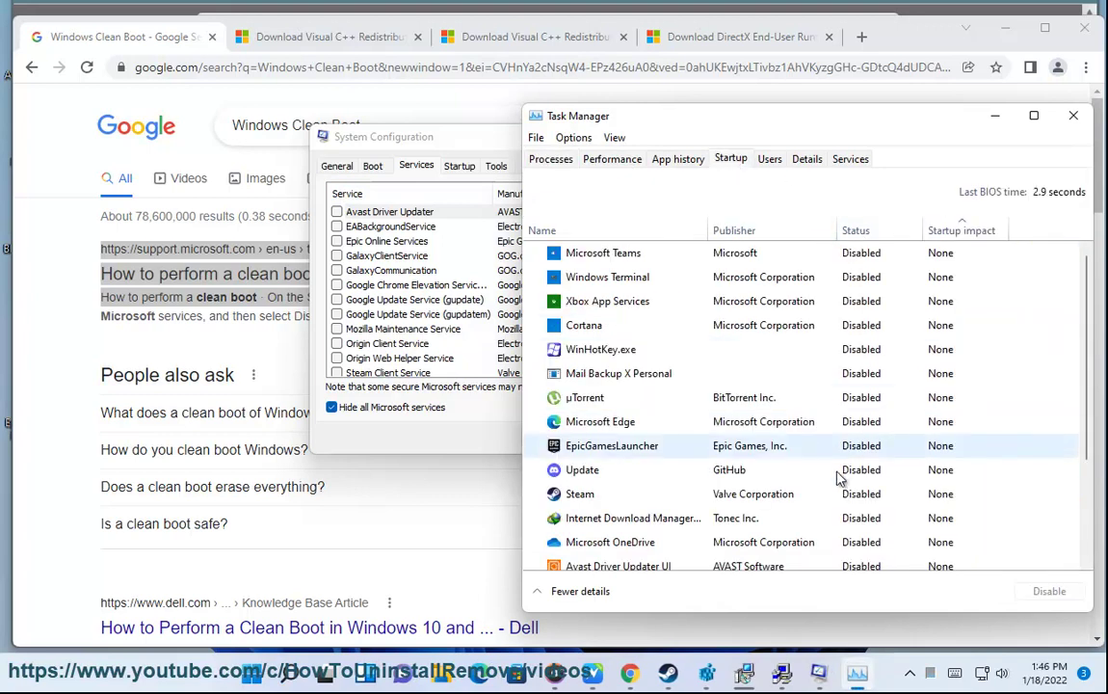
{"action": "left_click", "coordinate": [1073, 116]}
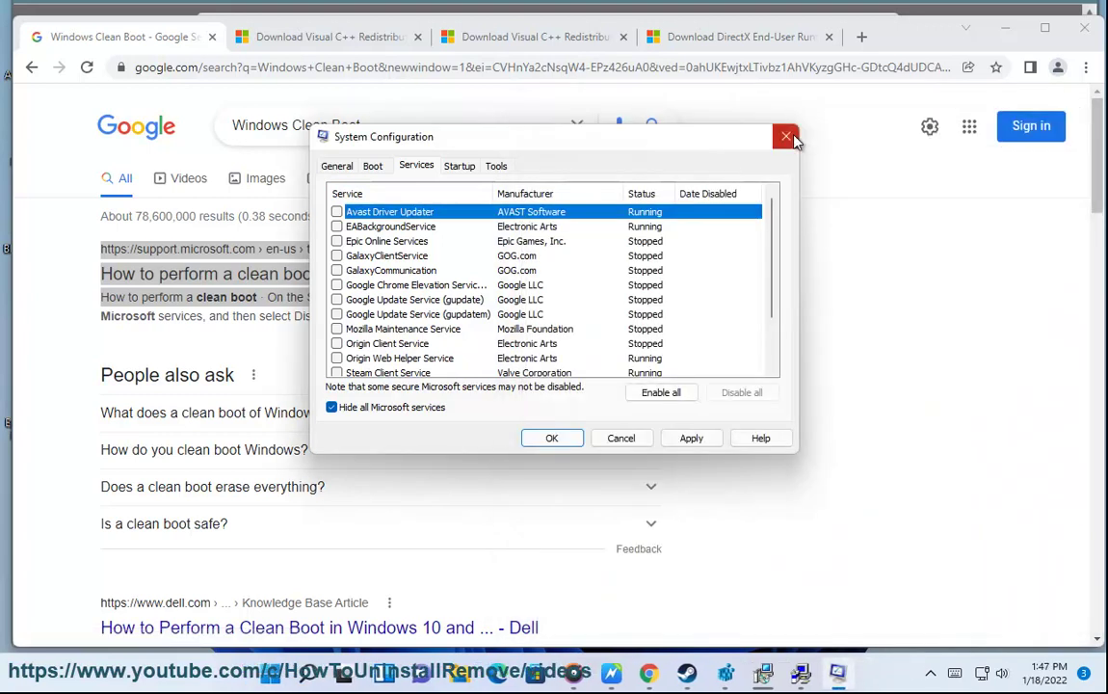
{"action": "left_click", "coordinate": [786, 136]}
{"action": "left_click", "coordinate": [1045, 28]}
{"action": "left_click", "coordinate": [951, 122]}
{"action": "key", "text": "super"}
Search for Steam, go to the guide's step 4, and close the DirectX Installation Complete window
{"action": "type", "text": "STEA"}
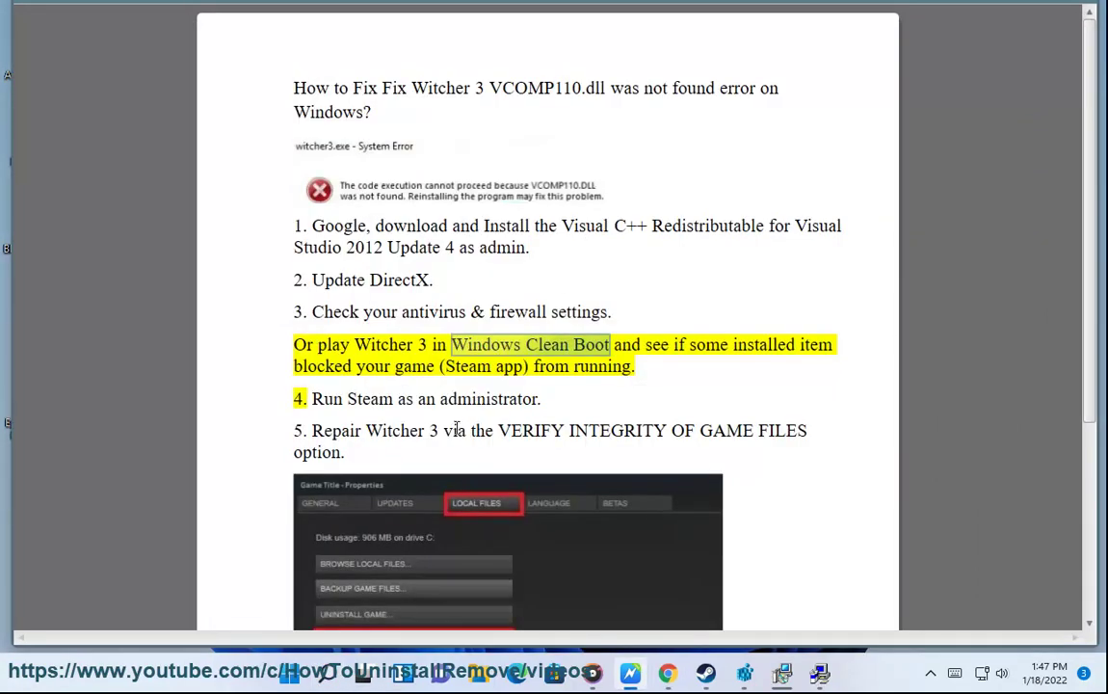
{"action": "left_click", "coordinate": [342, 399]}
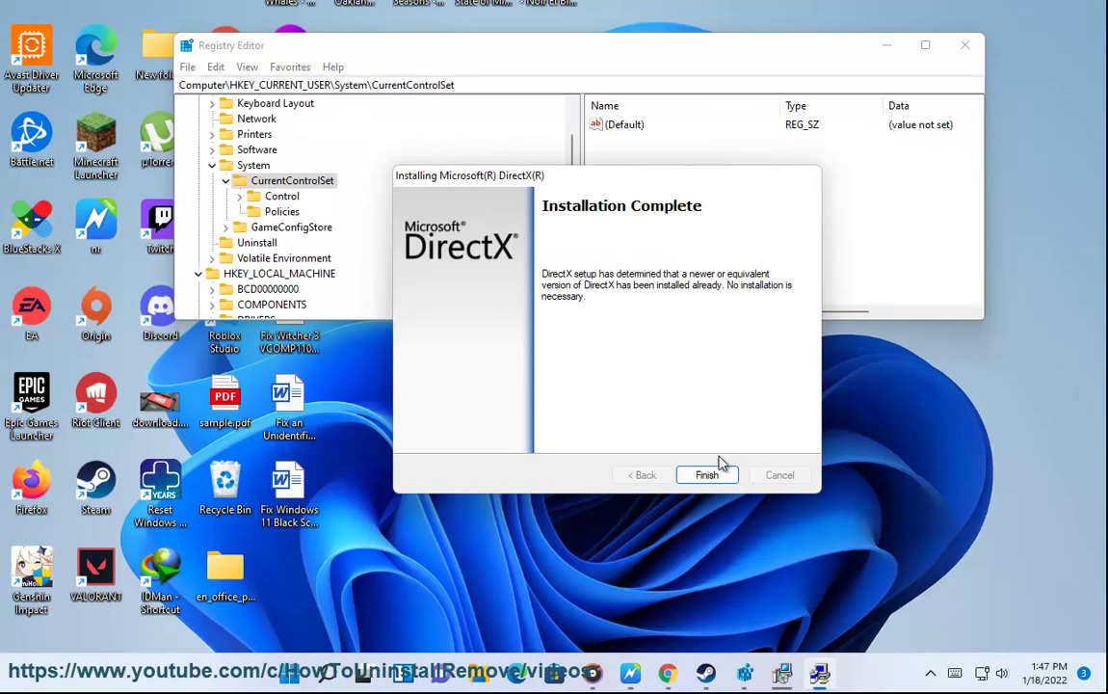
{"action": "left_click", "coordinate": [713, 474]}
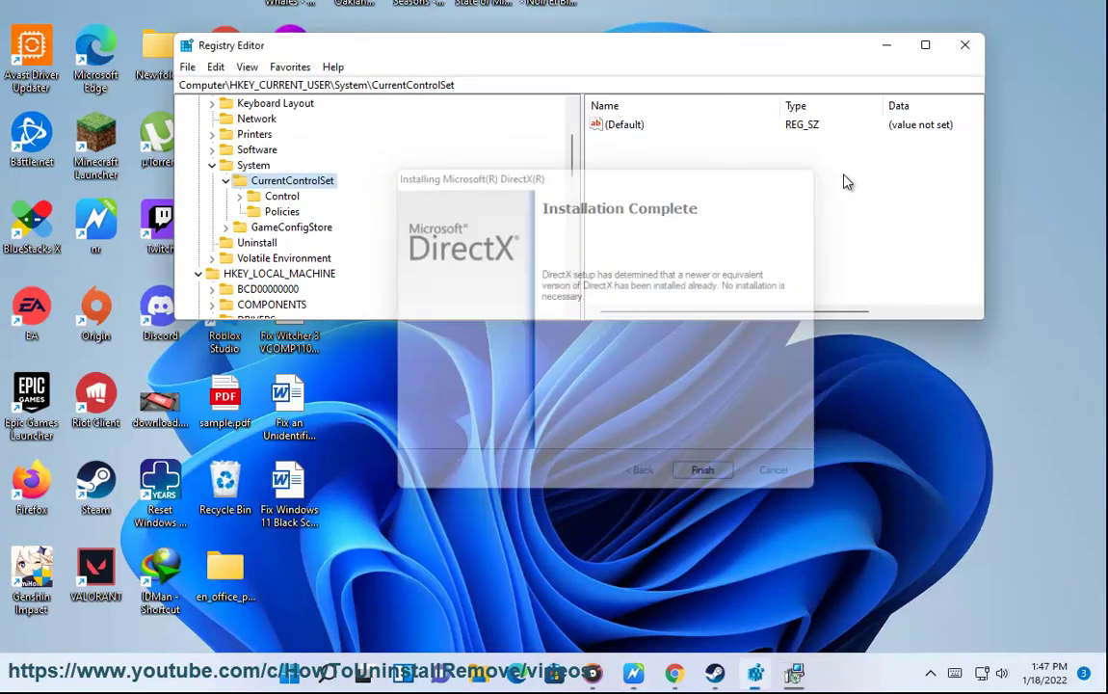
Close Registry Editor, run Steam as administrator, and scroll the guide to step 5 on verifying files
{"action": "left_click", "coordinate": [964, 46]}
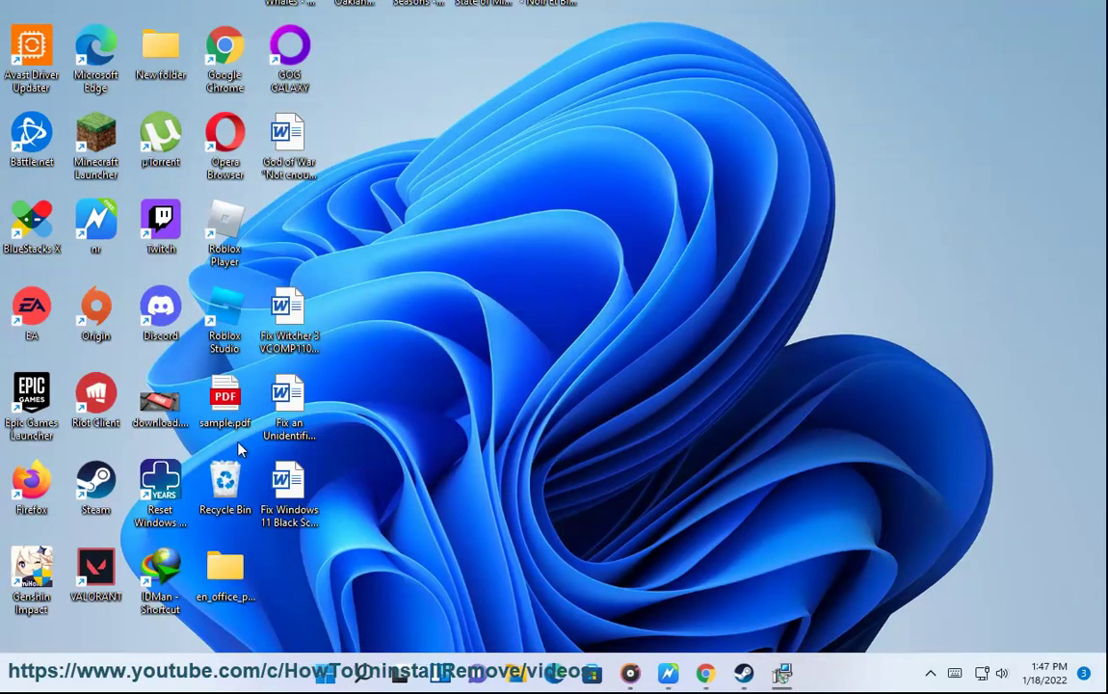
{"action": "right_click", "coordinate": [108, 490]}
{"action": "left_click", "coordinate": [217, 299]}
{"action": "left_click", "coordinate": [452, 381]}
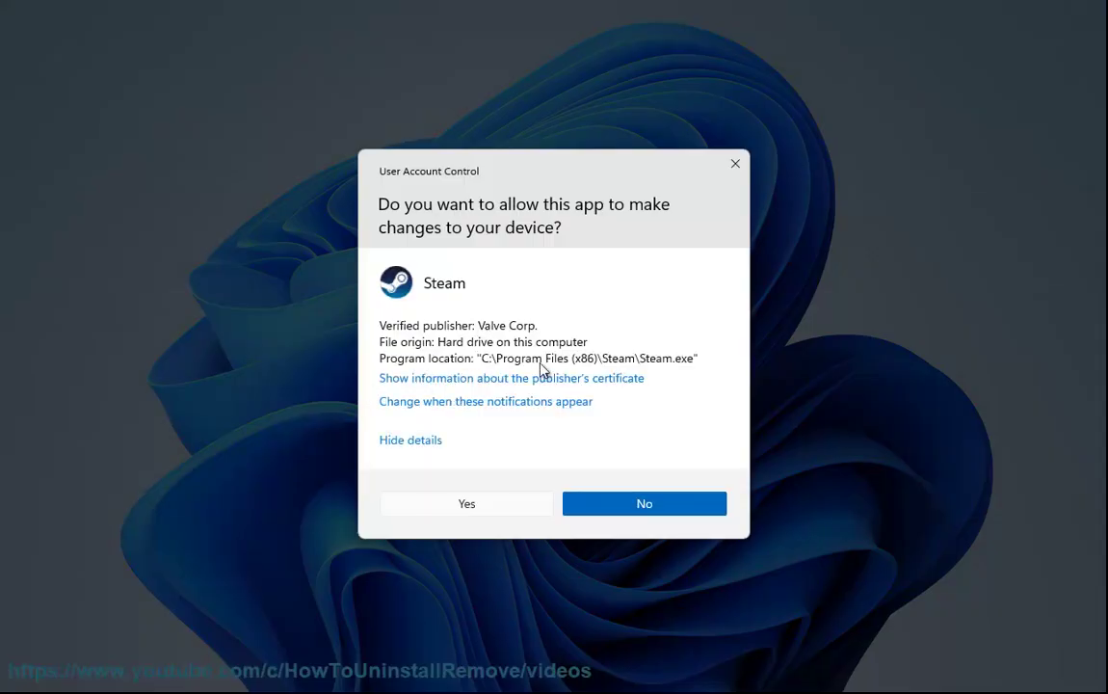
{"action": "left_click", "coordinate": [509, 495]}
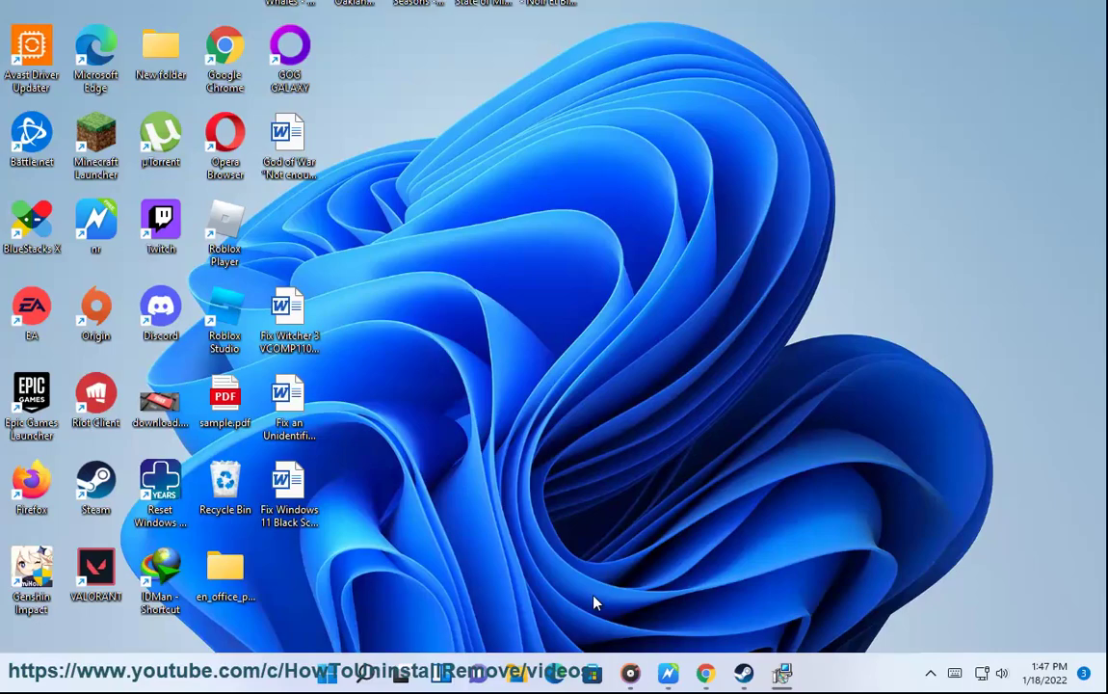
{"action": "left_click", "coordinate": [666, 680]}
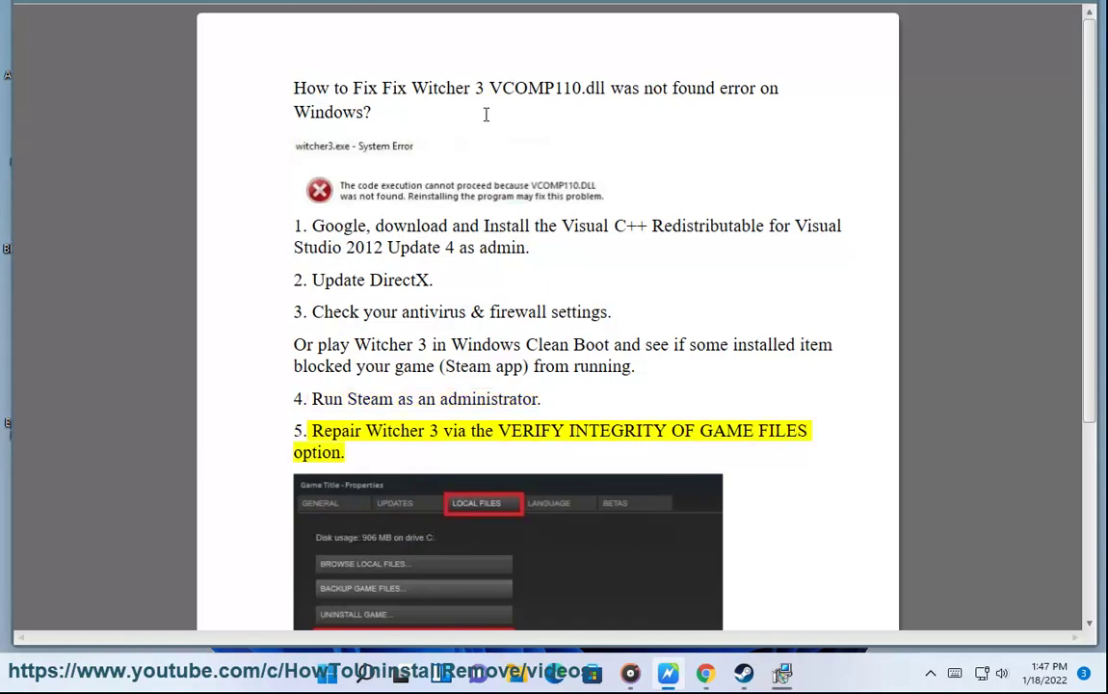
{"action": "scroll", "coordinate": [617, 366], "scroll_direction": "down", "scroll_amount": 2}
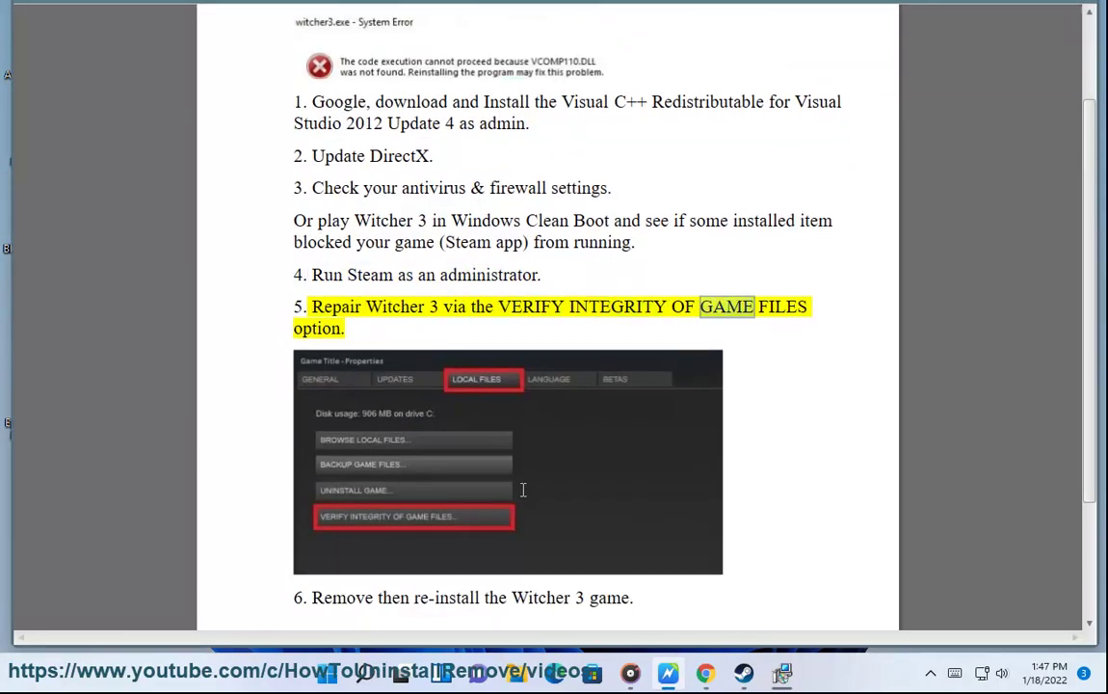